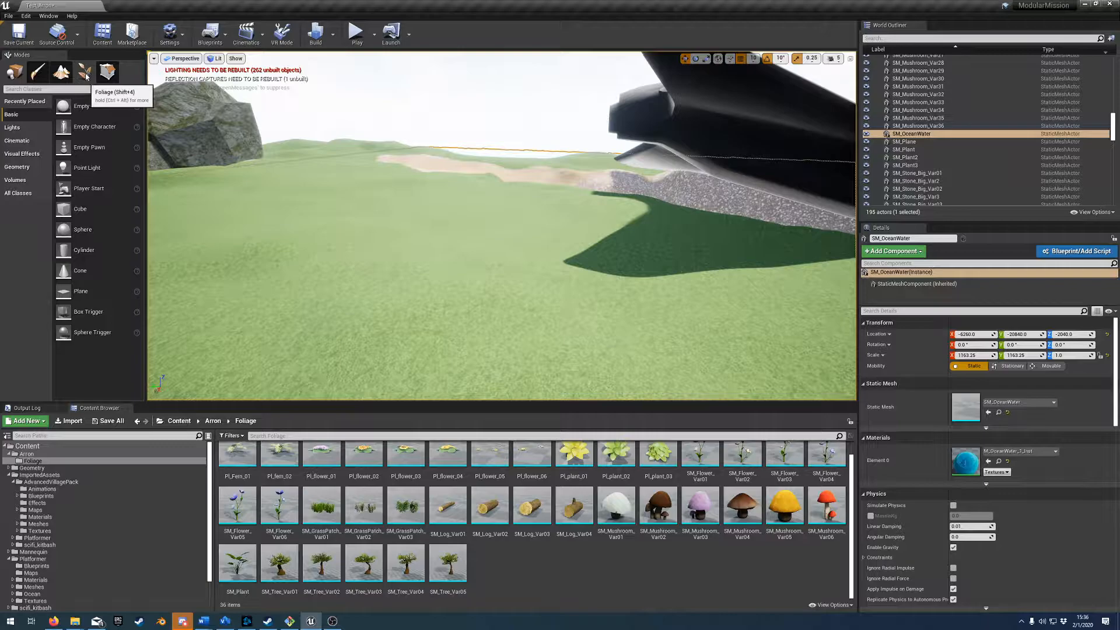
Switch to foliage painting and add the three SM_GrassPatch meshes to the foliage palette
left_click(85, 72)
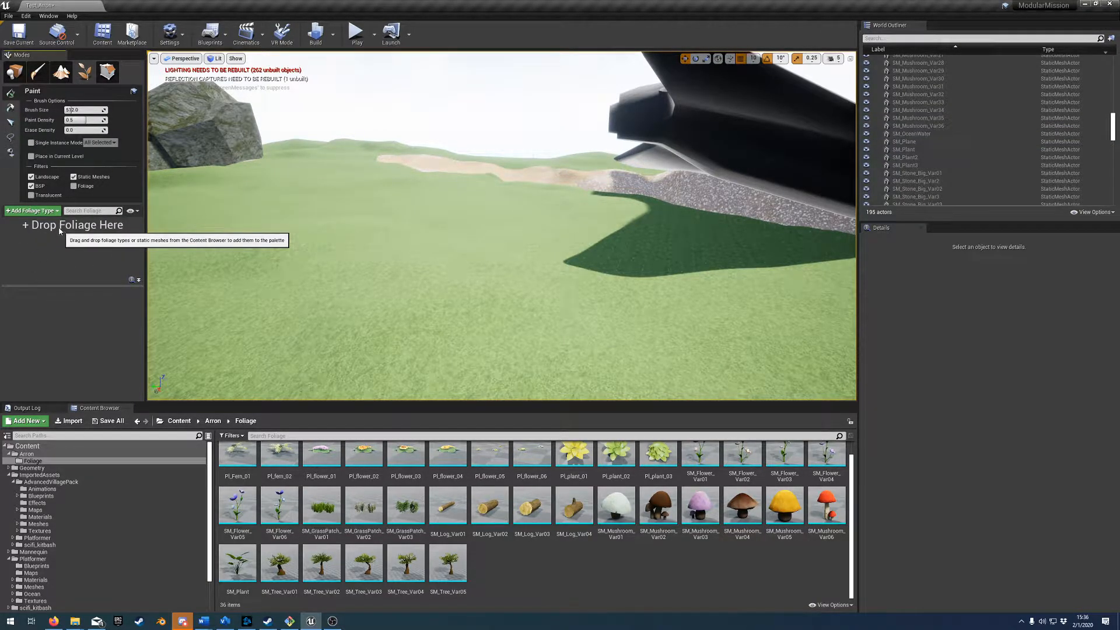
scroll(557, 539, "up", 1)
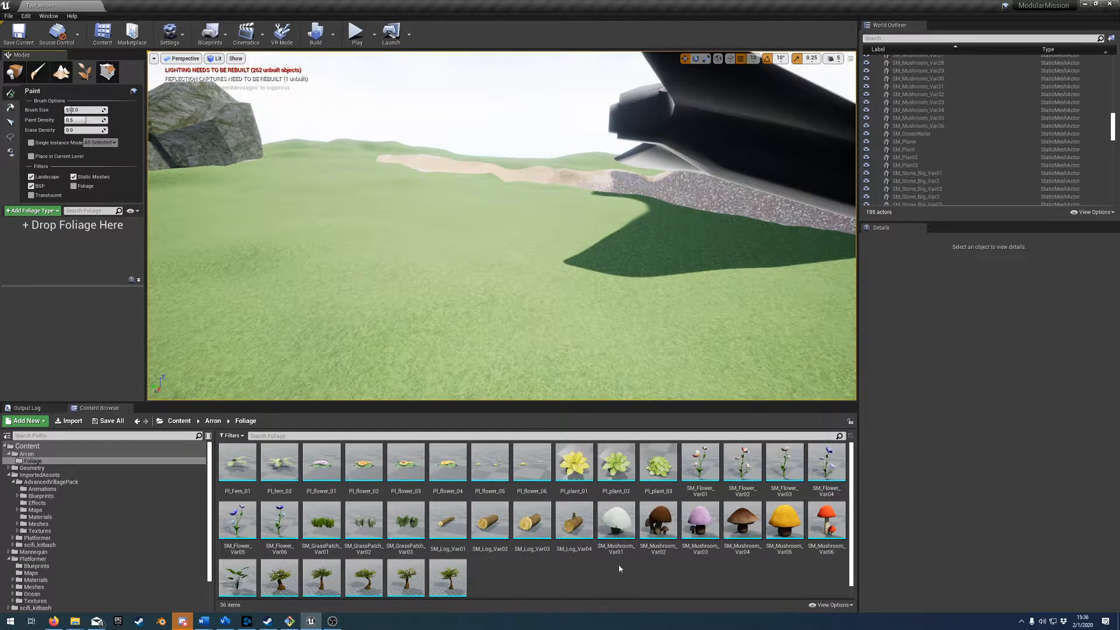
left_click(321, 521)
left_click(406, 520, "shift")
left_click_drag(406, 521, 64, 260)
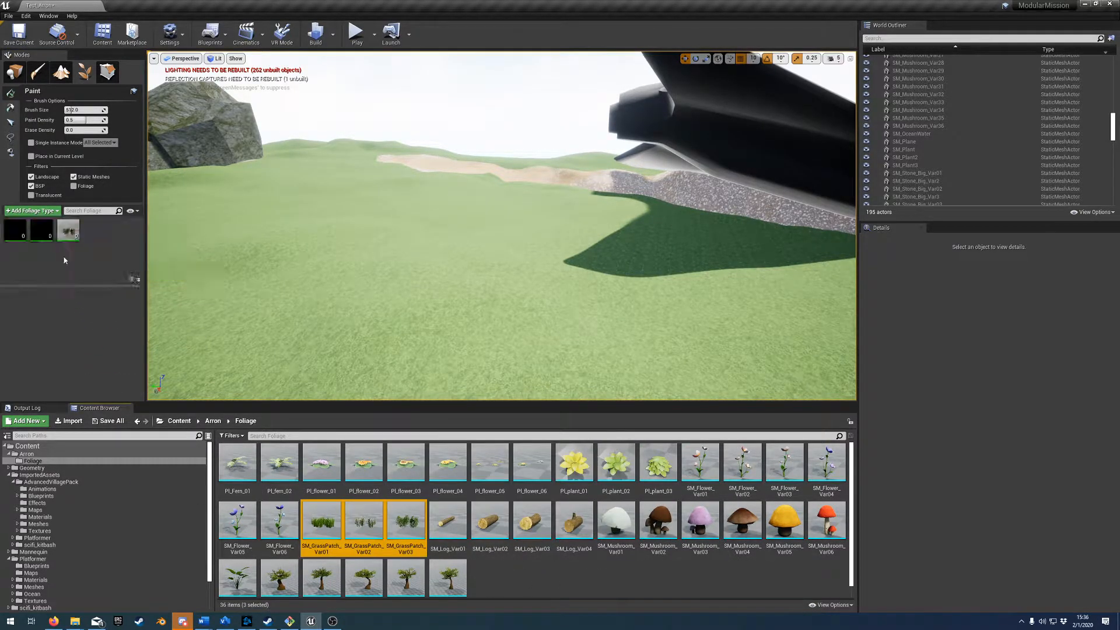
Add the six SM_Flower meshes, Var01 to Var06, to the foliage palette
left_click(707, 477)
left_click(291, 521, "shift")
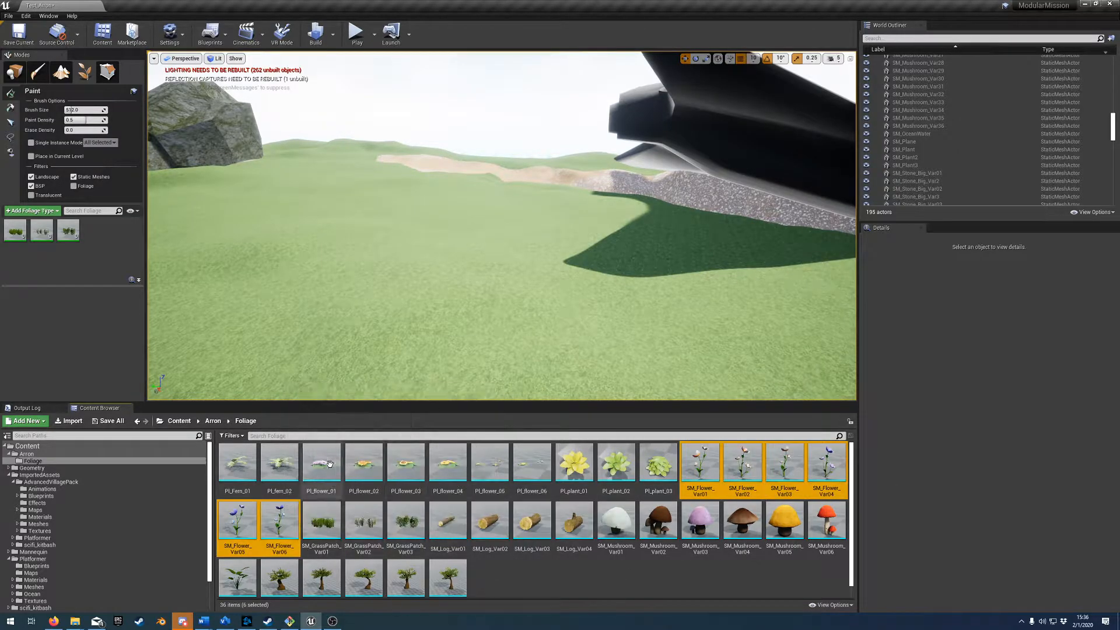
left_click_drag(283, 525, 82, 264)
Add the five SM_Tree meshes, Var01 to Var05, to the foliage palette and enlarge the viewport
left_click(447, 578)
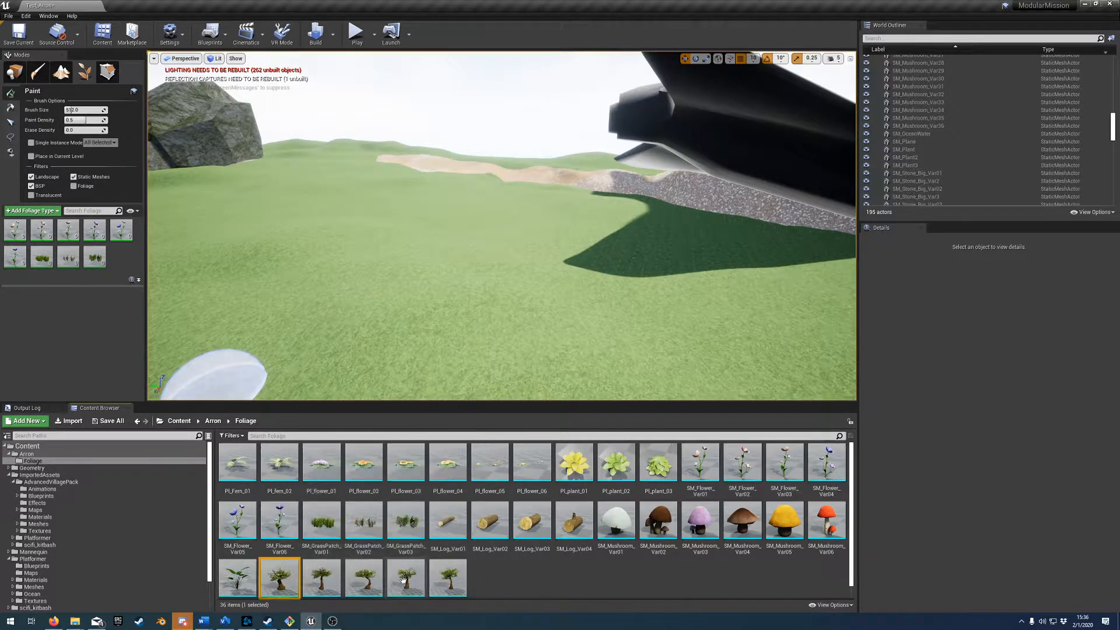
left_click(283, 569, "shift")
left_click_drag(282, 569, 74, 279)
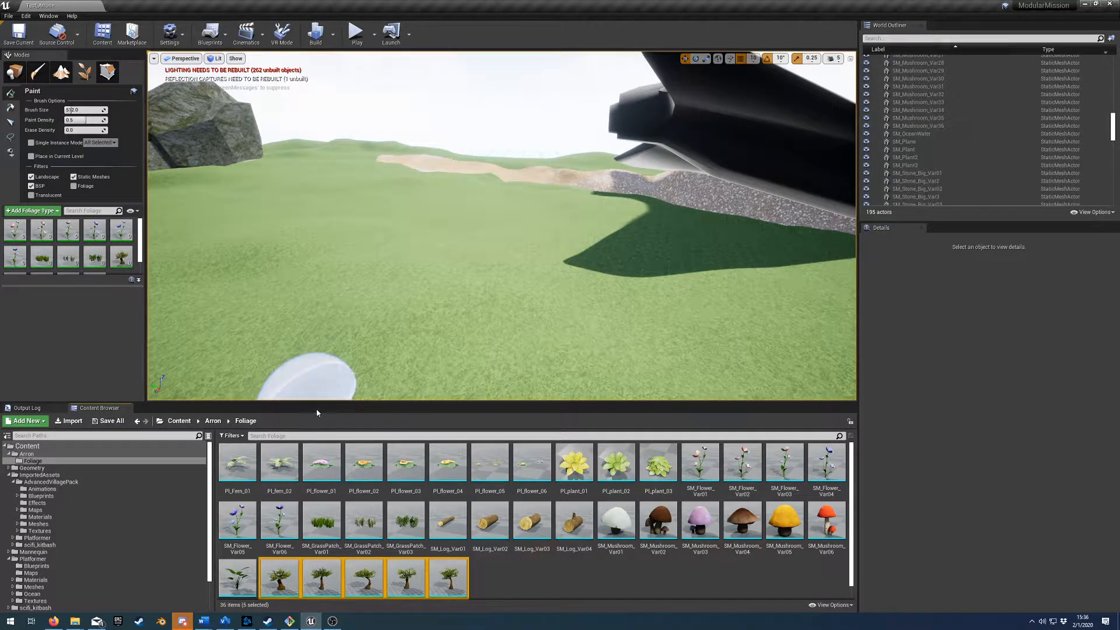
left_click_drag(319, 403, 319, 551)
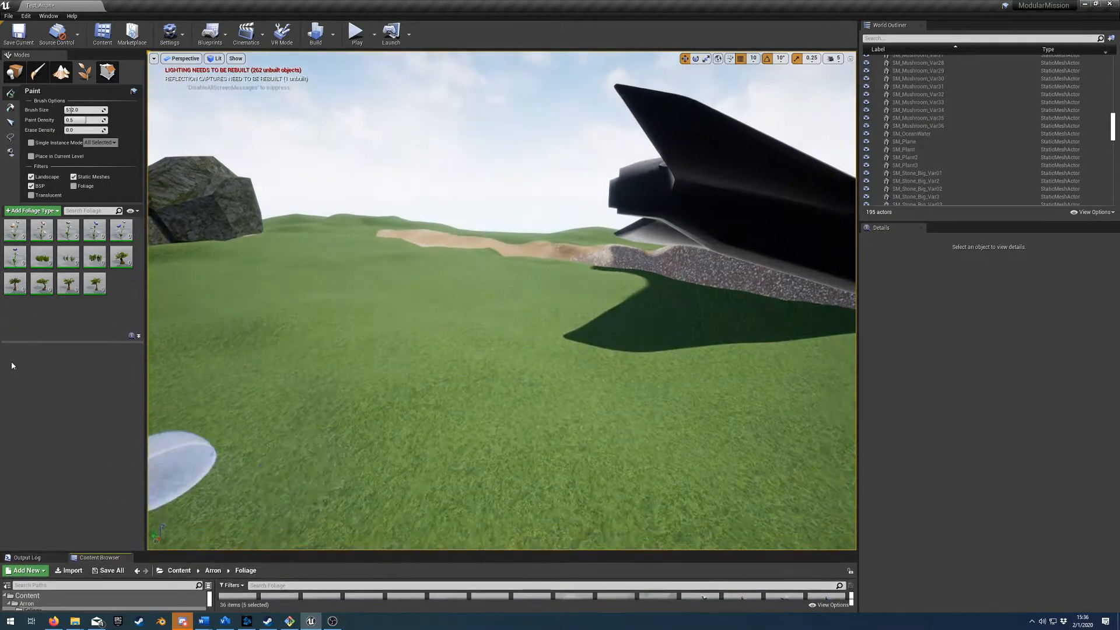
Set the Scale X range of the three grass patch types to minimum 0.8 and maximum 1.2
left_click(21, 235)
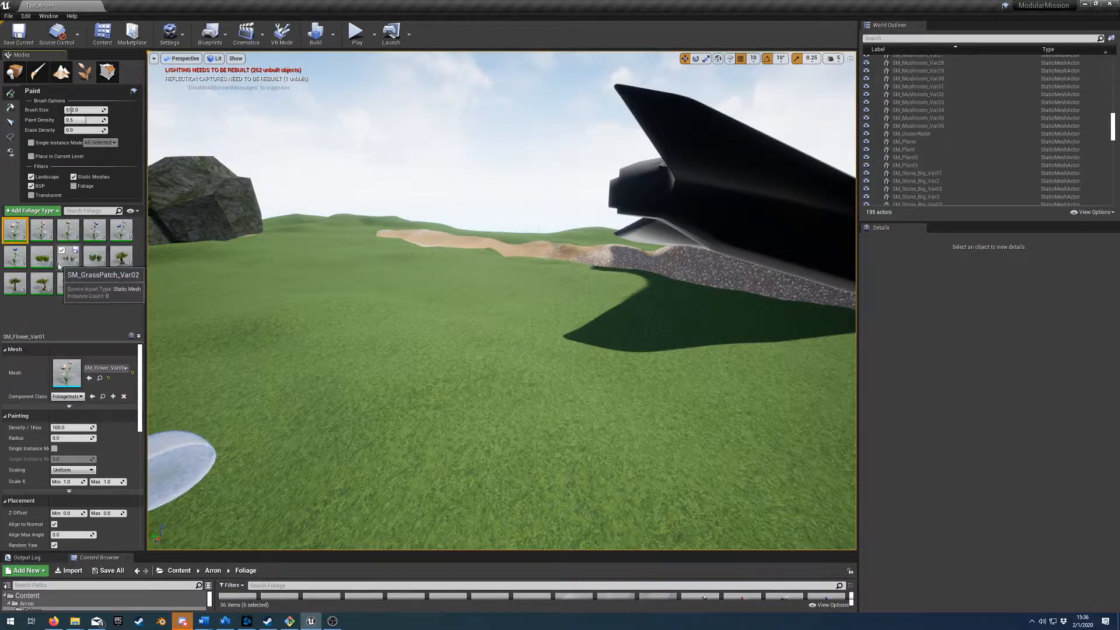
left_click(91, 263)
left_click(42, 257, "shift")
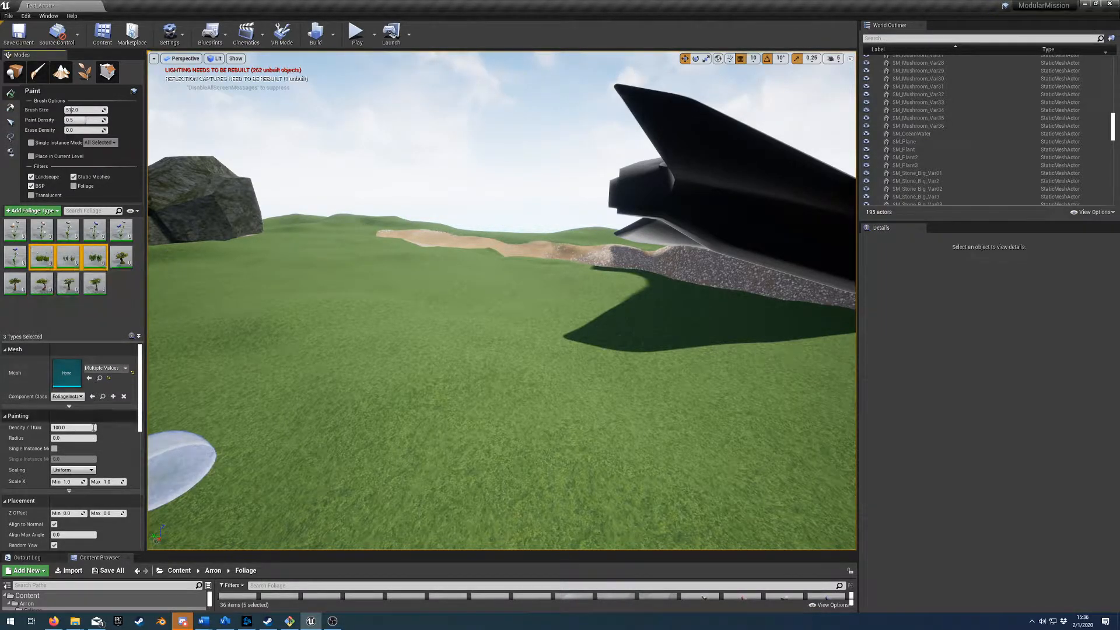
scroll(86, 433, "down", 2)
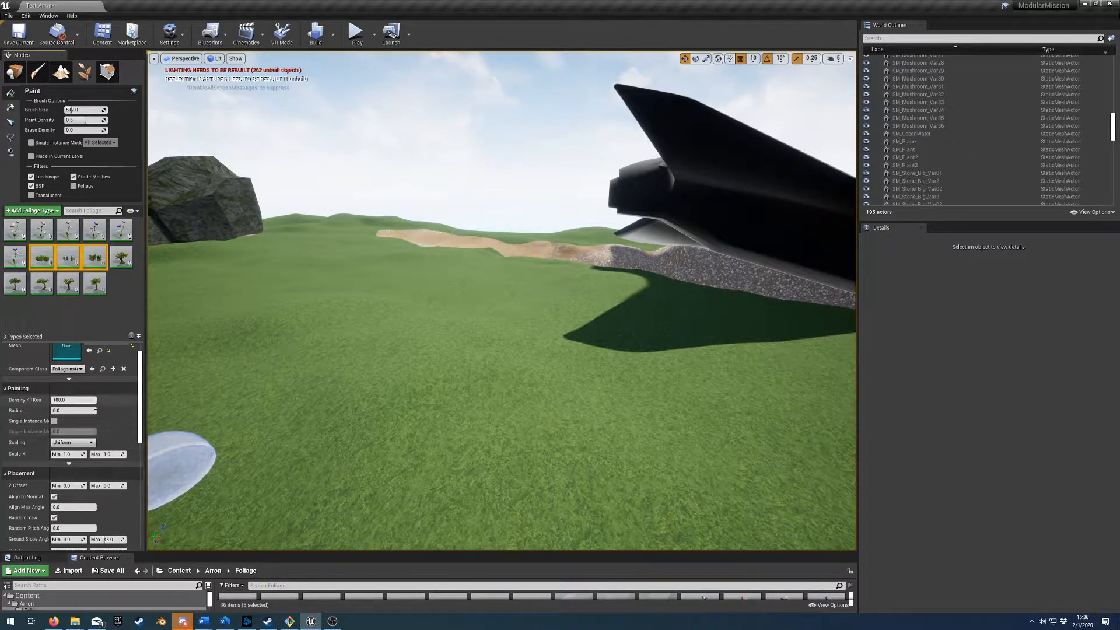
scroll(78, 410, "down", 2)
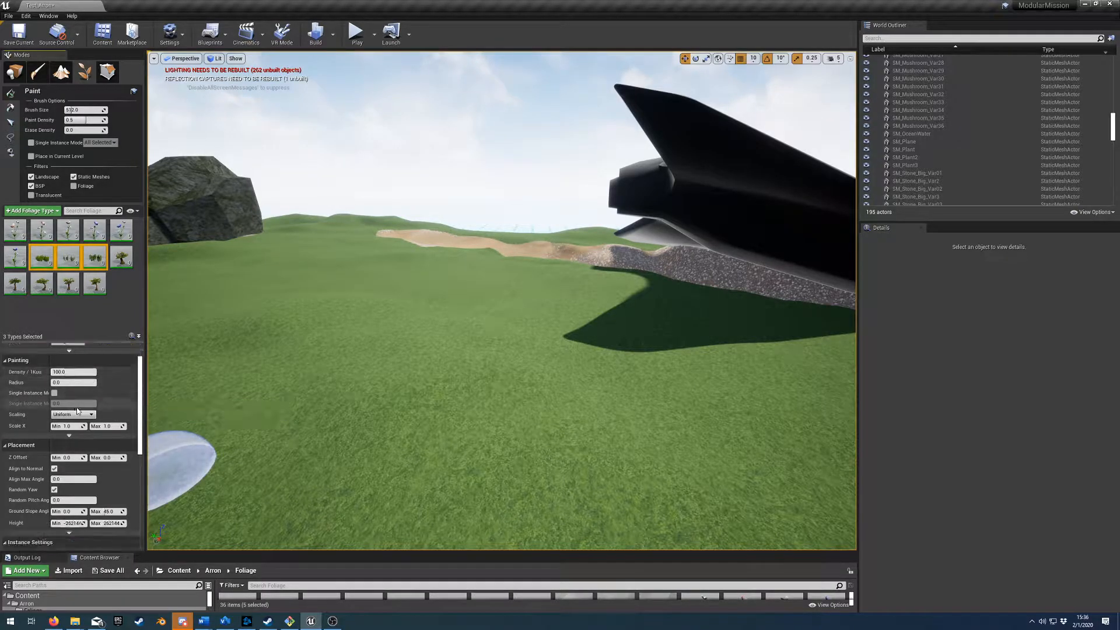
scroll(29, 382, "down", 1)
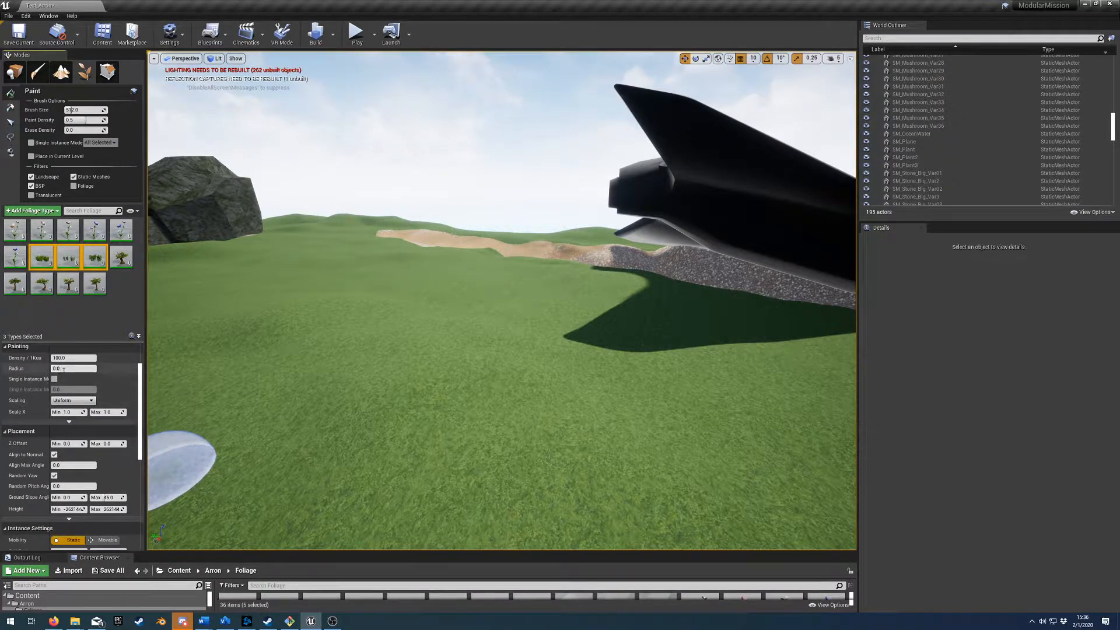
scroll(56, 382, "down", 1)
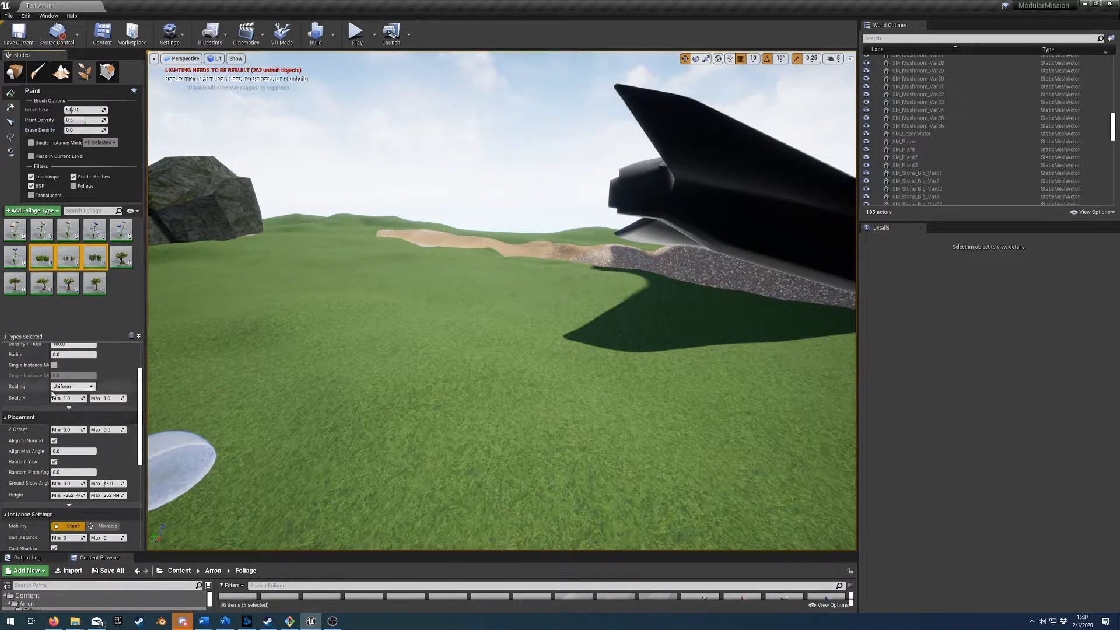
left_click(70, 407)
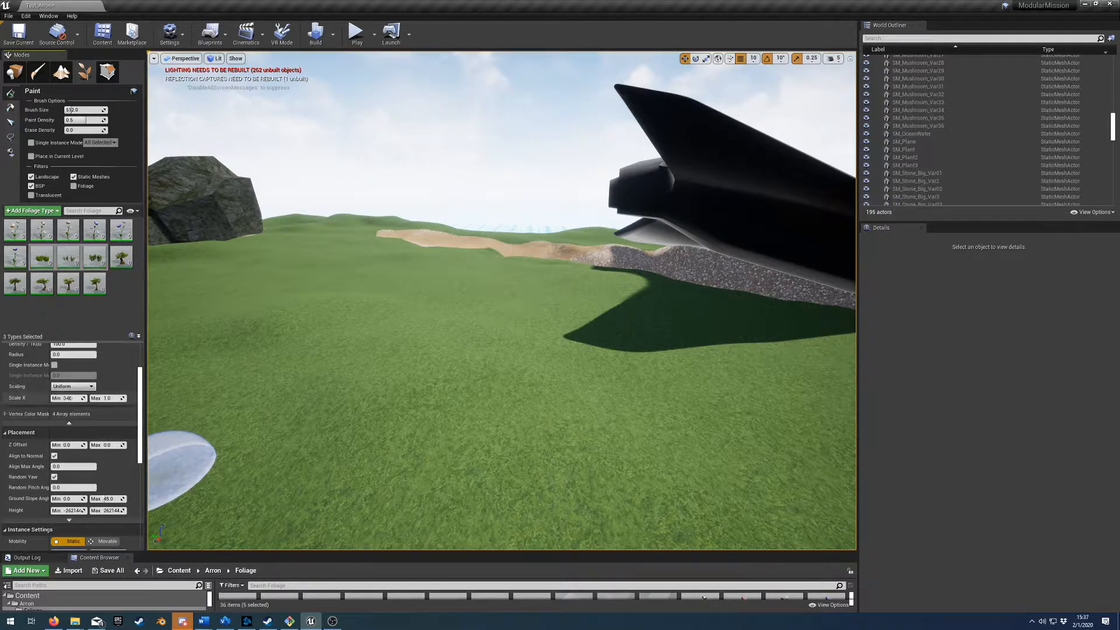
left_click(70, 423)
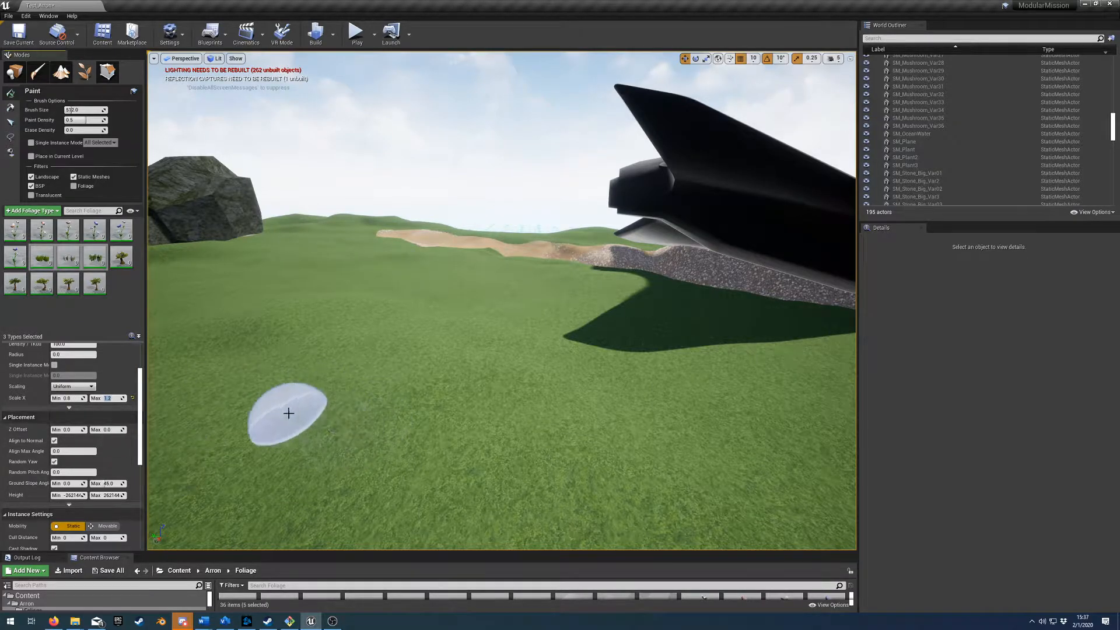
Try painting all the foliage types in one stroke across the open grass, and undo it
mouse_move(417, 392)
left_mouse_down()
mouse_move(538, 423)
mouse_move(597, 385)
left_mouse_up()
key("w")
mouse_move(597, 385)
right_mouse_down()
mouse_move(619, 409)
mouse_move(569, 394)
right_mouse_up()
key("ctrl+z")
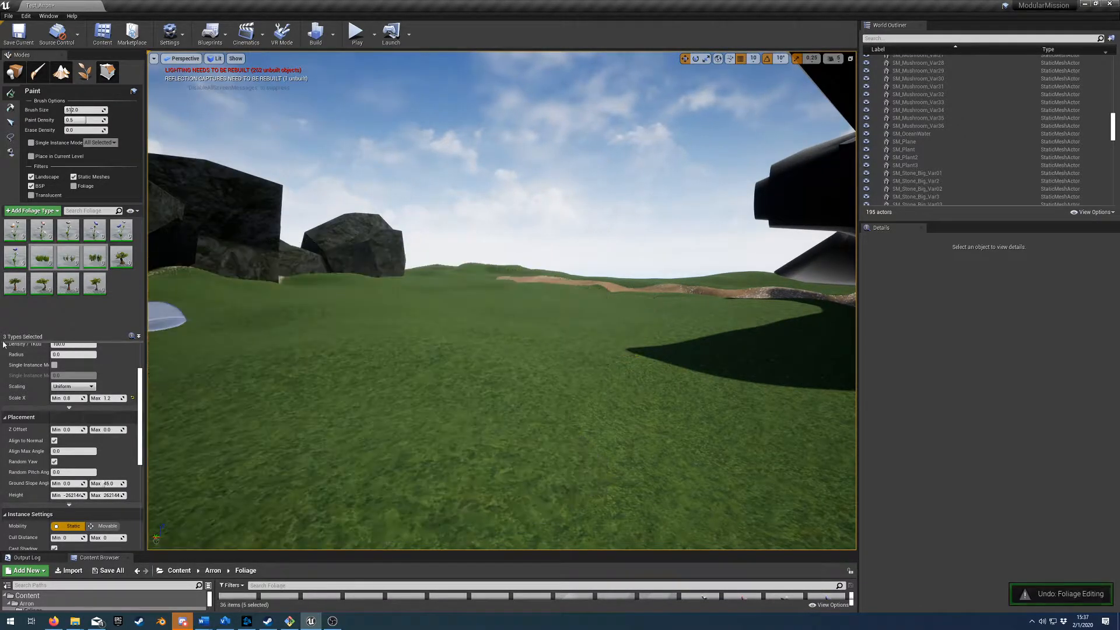
Disable all flower and tree types and paint two adjoining spots of grass patches on the open ground, inspecting them up close
left_click(13, 227)
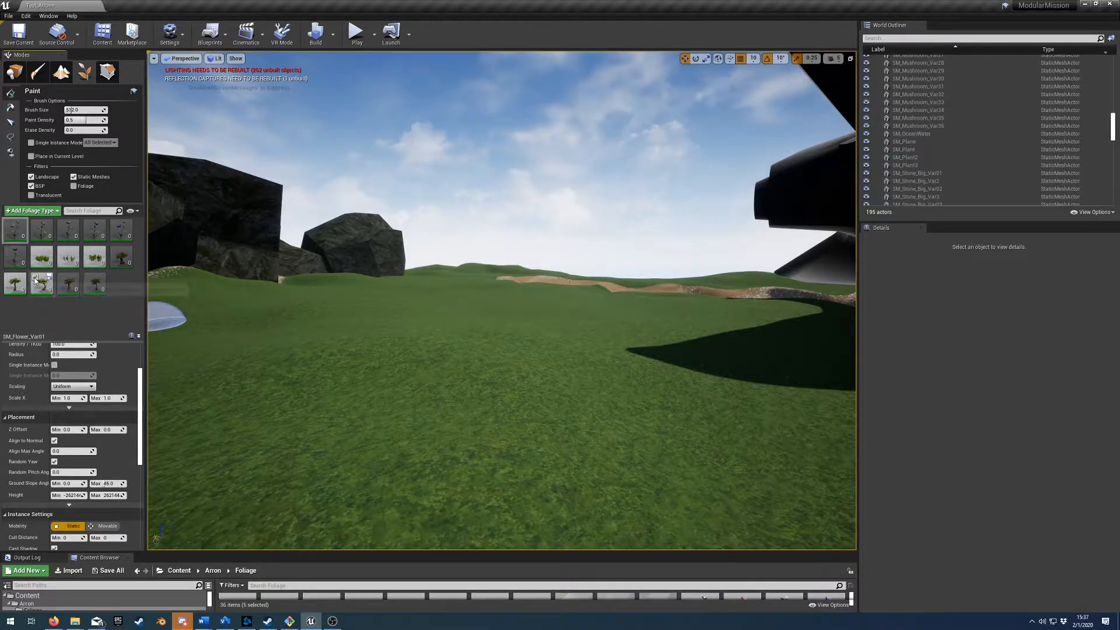
left_click(430, 410)
right_click_drag(546, 415, 532, 425)
left_click(634, 434)
mouse_move(633, 434)
right_mouse_down()
mouse_move(631, 496)
mouse_move(631, 425)
mouse_move(569, 426)
right_mouse_up()
key("w")
key("w")
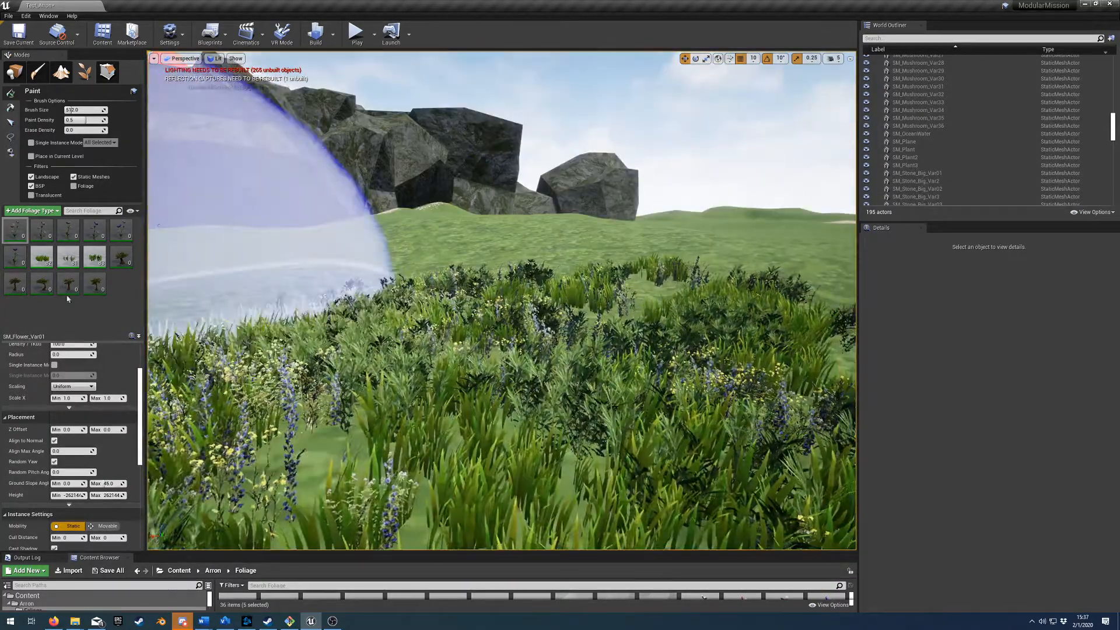
Erase the two painted spots of grass patches from the ground
key("s")
mouse_move(467, 273)
right_mouse_down()
mouse_move(554, 288)
mouse_move(557, 300)
right_mouse_up()
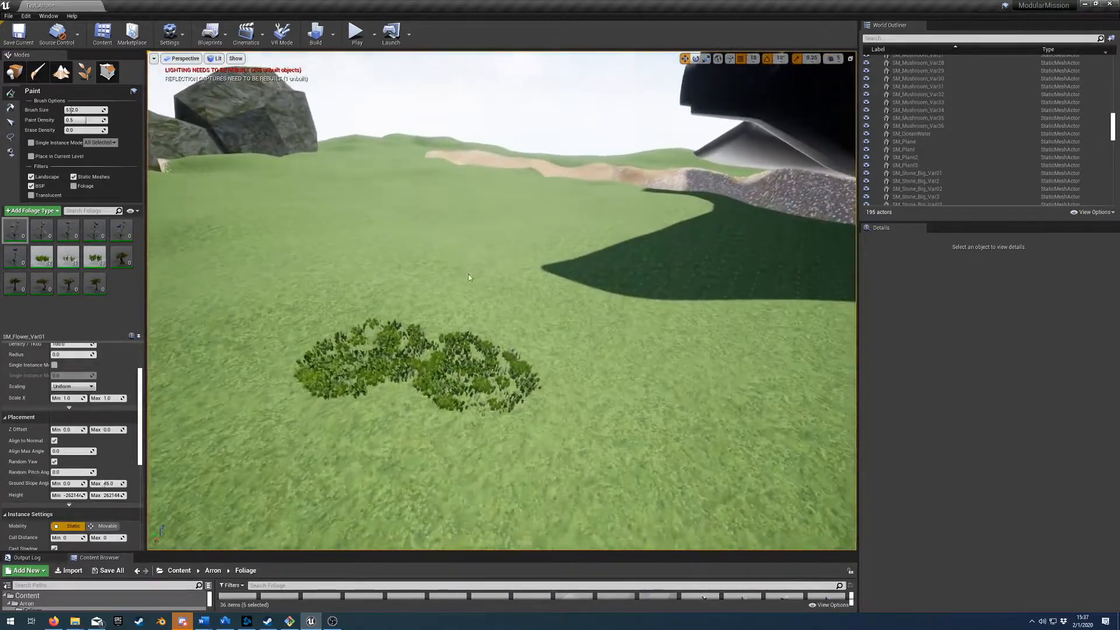
mouse_move(447, 350)
left_mouse_down("shift")
mouse_move(418, 407)
mouse_move(362, 349)
left_mouse_up("shift")
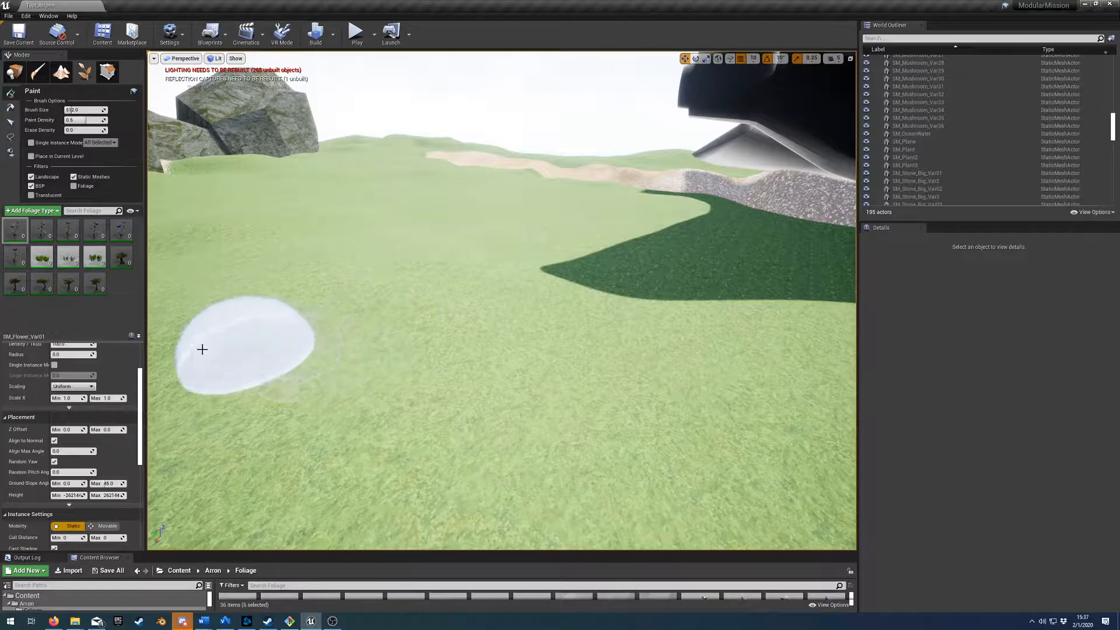
Increase the brush size to about 2565 and paint grass patches over a large area of the open ground
left_click_drag(80, 110, 93, 110)
mouse_move(505, 332)
left_mouse_down()
mouse_move(428, 390)
mouse_move(408, 350)
mouse_move(575, 175)
mouse_move(544, 200)
mouse_move(393, 234)
mouse_move(442, 235)
left_mouse_up()
mouse_move(442, 235)
right_mouse_down()
mouse_move(385, 245)
mouse_move(376, 259)
right_mouse_up()
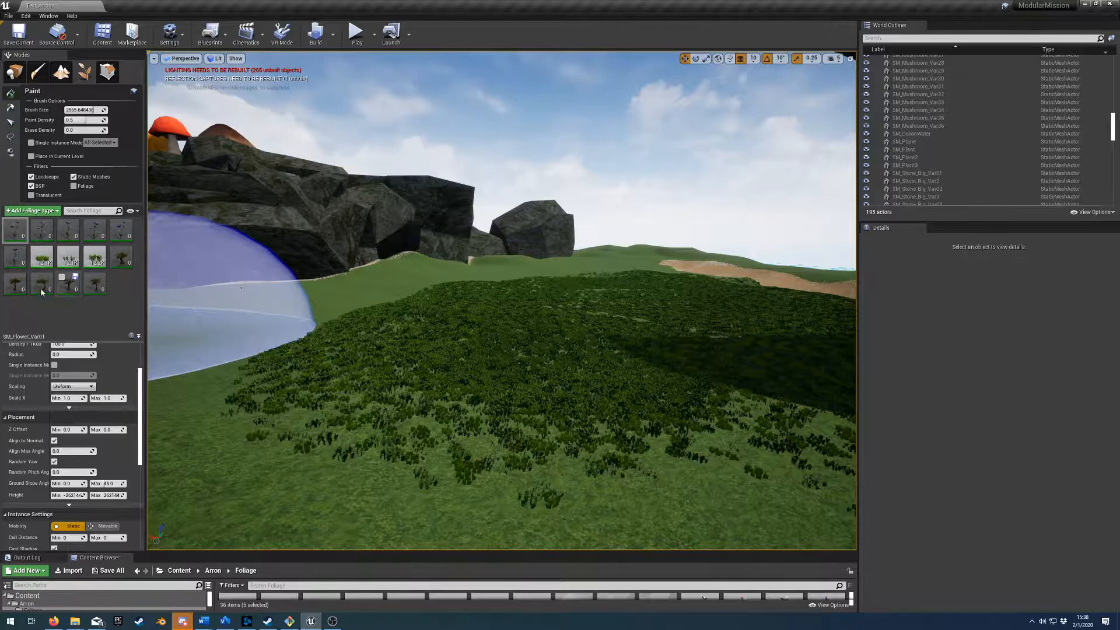
Select the five tree types in the foliage palette and set their density to 2
left_click(119, 260)
scroll(102, 407, "up", 1)
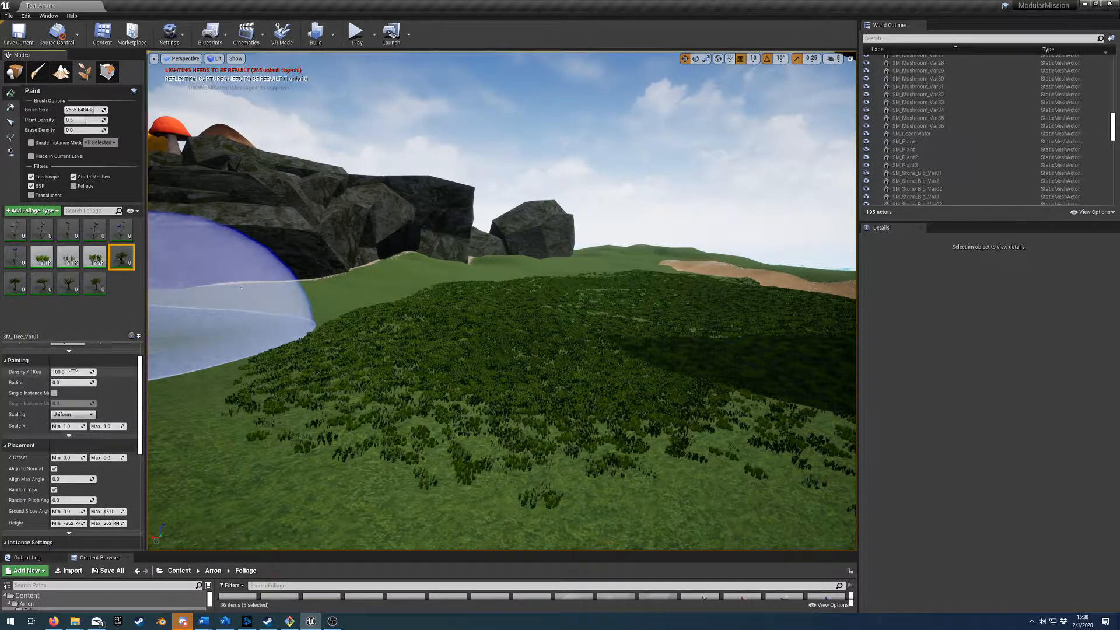
left_click(95, 284, "shift")
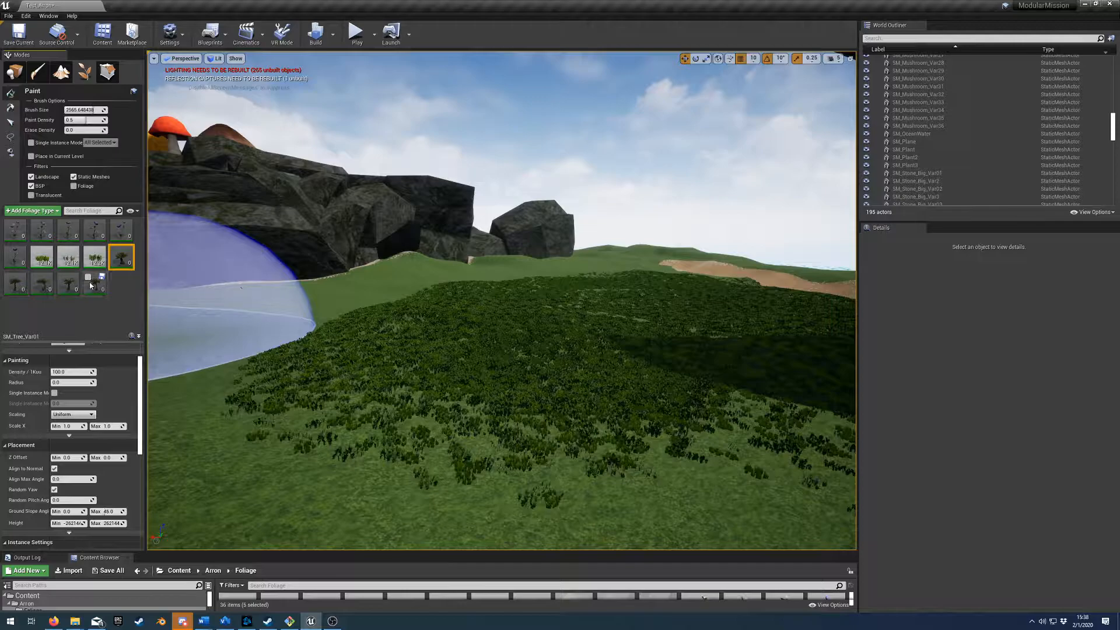
left_click(76, 371)
type("2")
key("Return")
Set the Scale X range of the selected tree types to minimum 5 and maximum 15
scroll(123, 444, "down", 1)
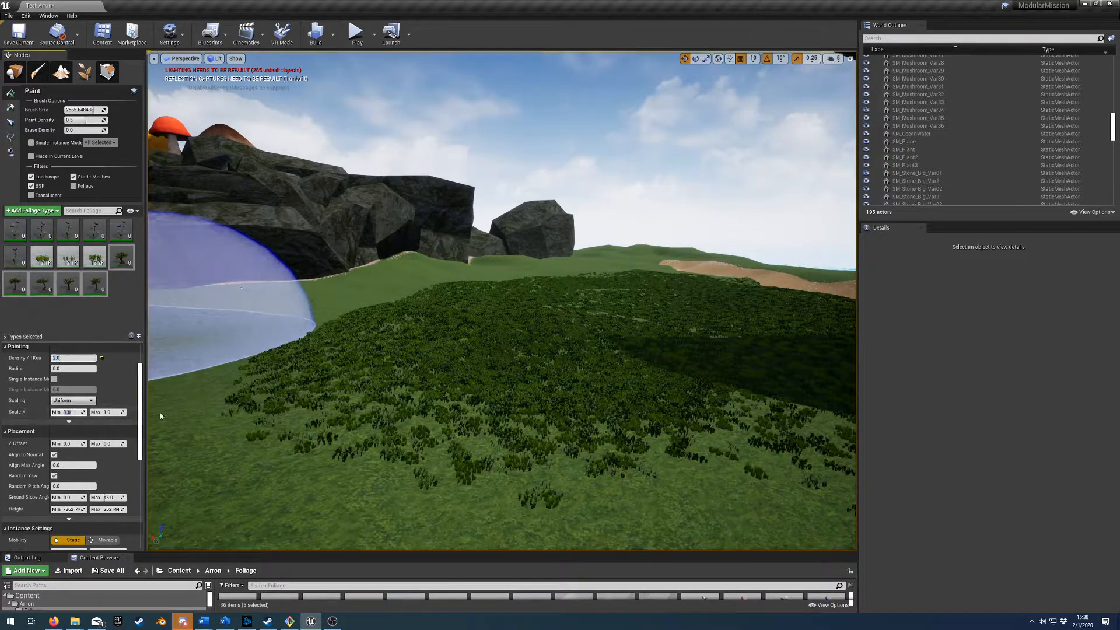
type("5")
key("Tab")
type("15")
key("Return")
Paint another stroke of foliage over the grass-covered area with the large brush
mouse_move(591, 342)
left_mouse_down()
mouse_move(492, 325)
mouse_move(437, 342)
mouse_move(401, 325)
mouse_move(525, 288)
mouse_move(634, 335)
mouse_move(557, 343)
left_mouse_up()
mouse_move(557, 343)
right_mouse_down()
mouse_move(618, 292)
mouse_move(665, 362)
mouse_move(629, 385)
right_mouse_up()
key("w")
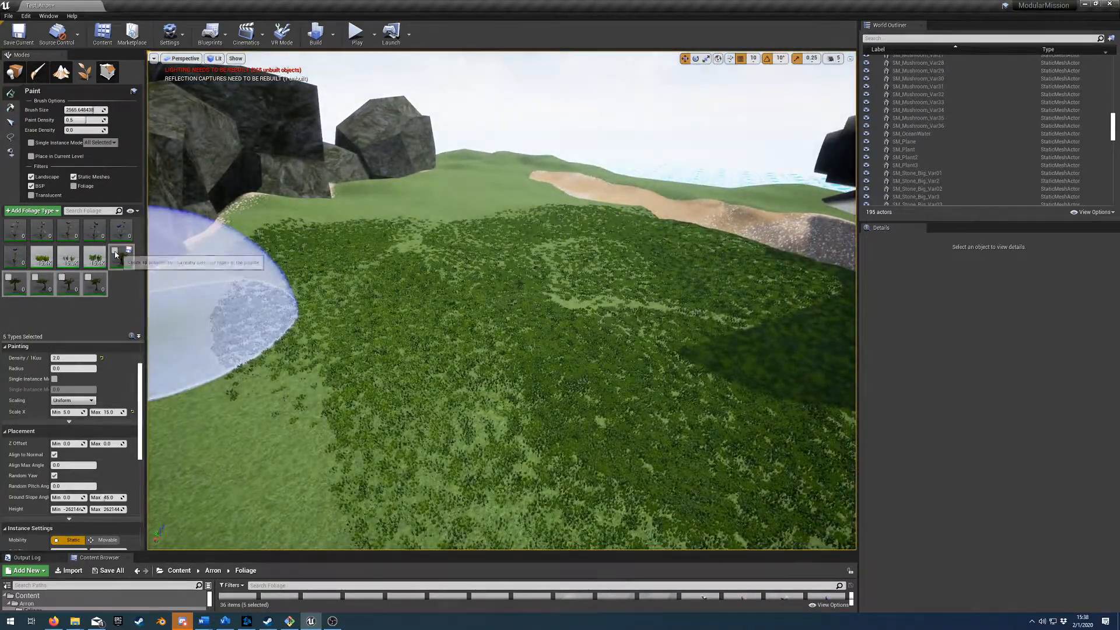
Enable the five tree types for painting, make a trial dab of trees on the grass, and undo it
left_click(115, 252)
left_click(564, 352)
mouse_move(565, 351)
right_mouse_down()
mouse_move(635, 303)
mouse_move(612, 285)
mouse_move(635, 289)
mouse_move(576, 362)
right_mouse_up()
key("s")
key("ctrl+z")
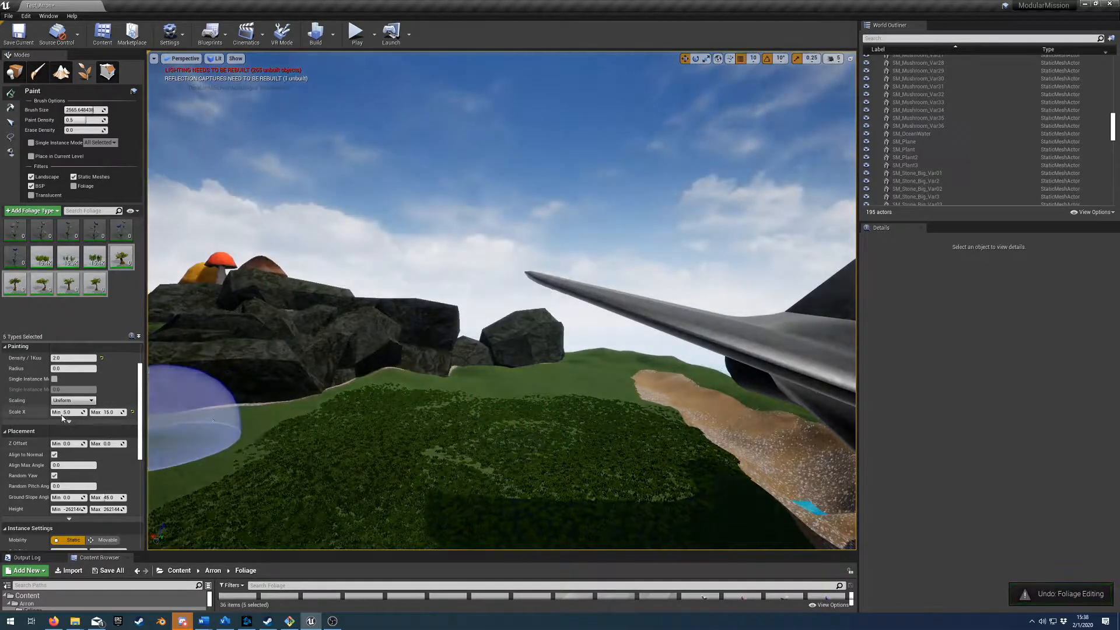
Set the tree types' Scale X range to 1–5, try painting trees on the grass, and undo the painting
type("1")
key("Tab")
type("5")
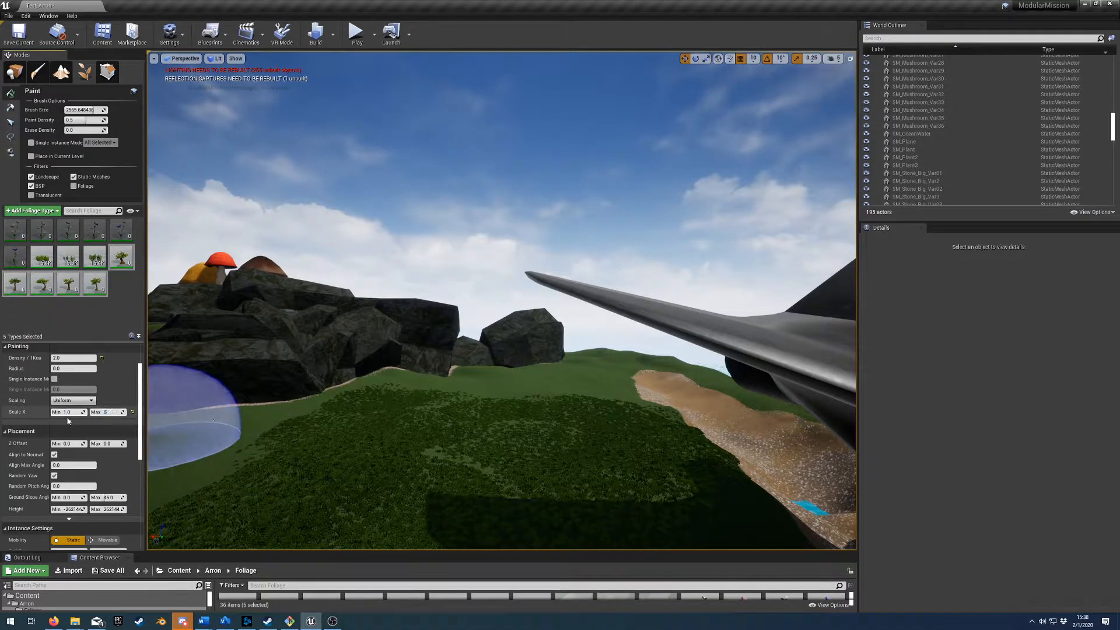
left_click(344, 432)
key("w")
mouse_move(483, 432)
right_mouse_down()
mouse_move(460, 432)
mouse_move(446, 457)
mouse_move(286, 429)
mouse_move(338, 429)
right_mouse_up()
key("d")
key("ctrl+z")
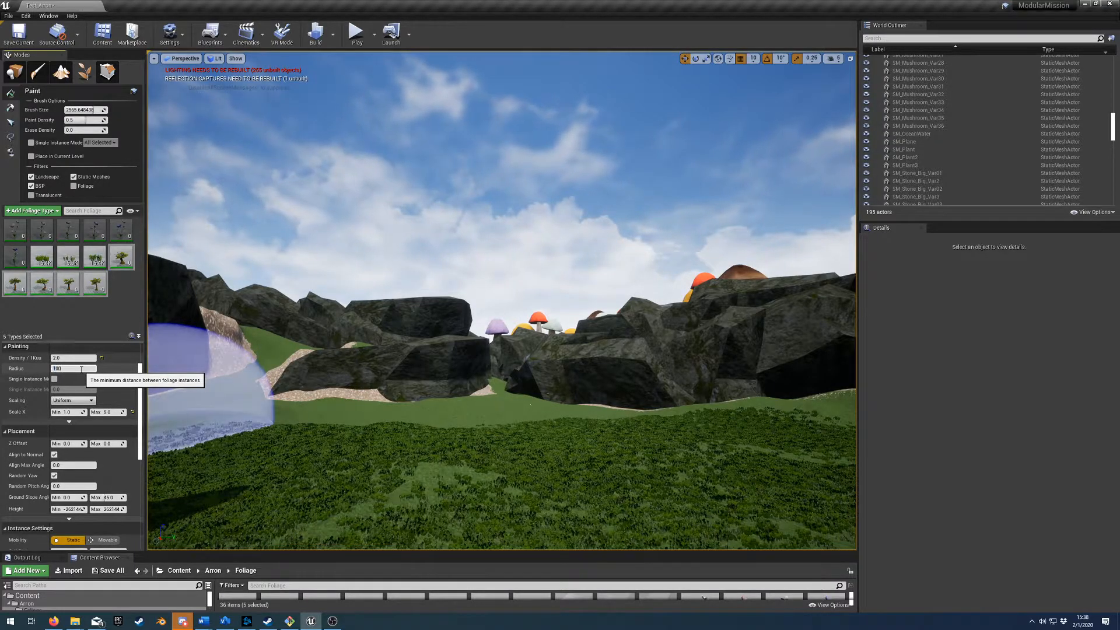
Set the tree types' radius to 100, try a stroke of trees across the grass, and undo it
mouse_move(203, 410)
left_mouse_down()
mouse_move(475, 460)
mouse_move(547, 451)
left_mouse_up()
key("ctrl+z")
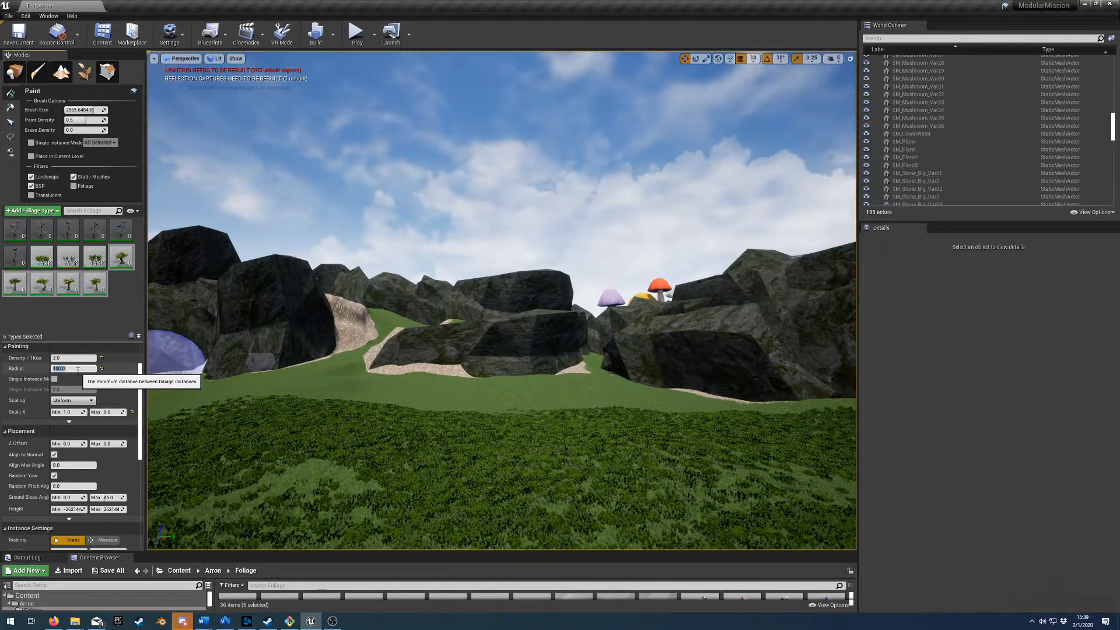
Set the tree types' maximum Scale X to 1, paint a trial cluster of trees to inspect up close, and undo it
left_click(73, 422)
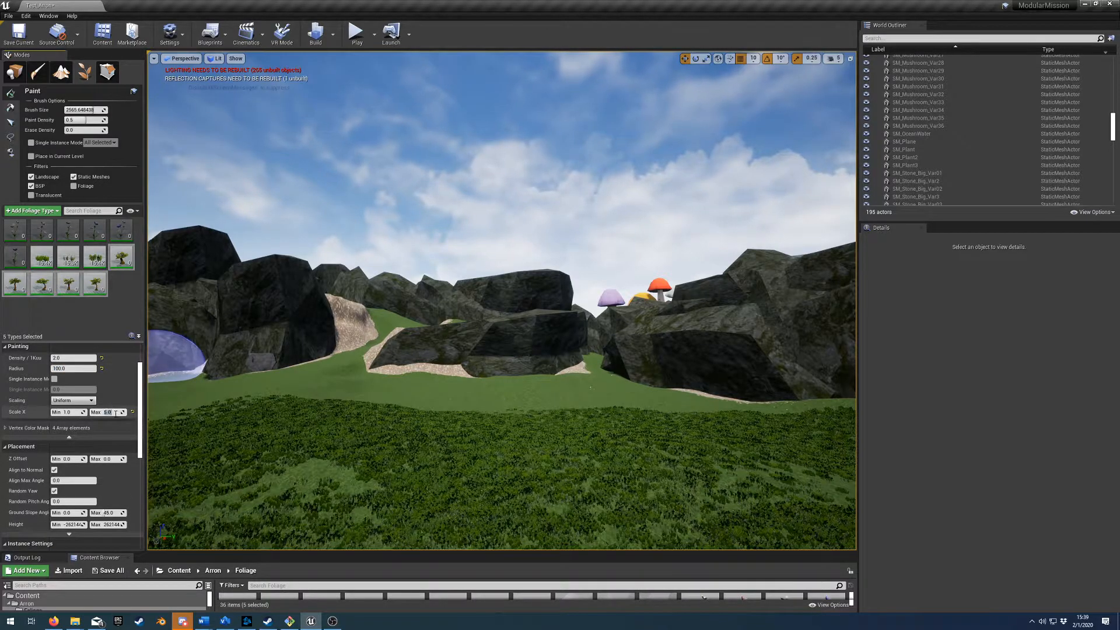
left_click(433, 494)
mouse_move(432, 493)
right_mouse_down()
mouse_move(440, 543)
mouse_move(327, 490)
mouse_move(303, 496)
mouse_move(495, 475)
mouse_move(428, 473)
right_mouse_up()
key("w")
key("w")
key("w")
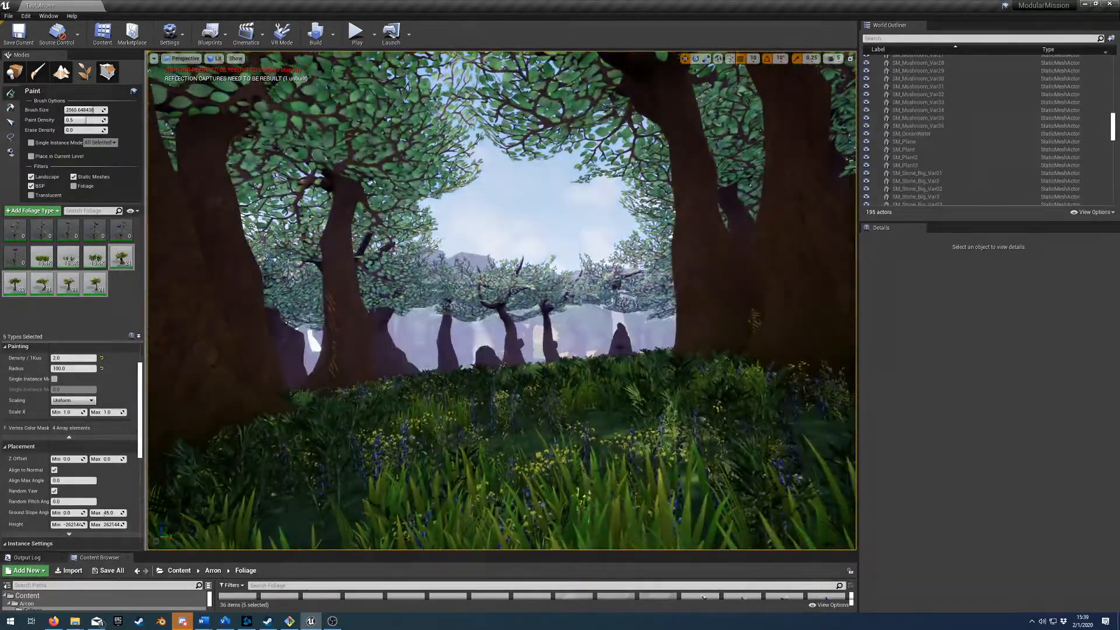
key("s")
mouse_move(372, 336)
right_mouse_down()
mouse_move(373, 374)
mouse_move(376, 361)
right_mouse_up()
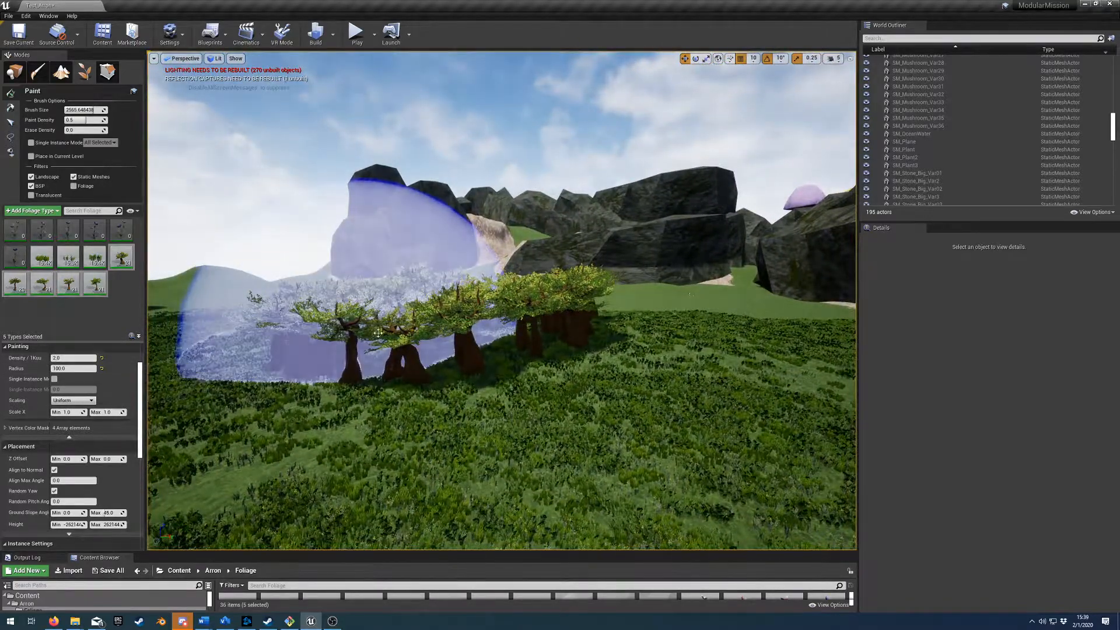
key("ctrl+z")
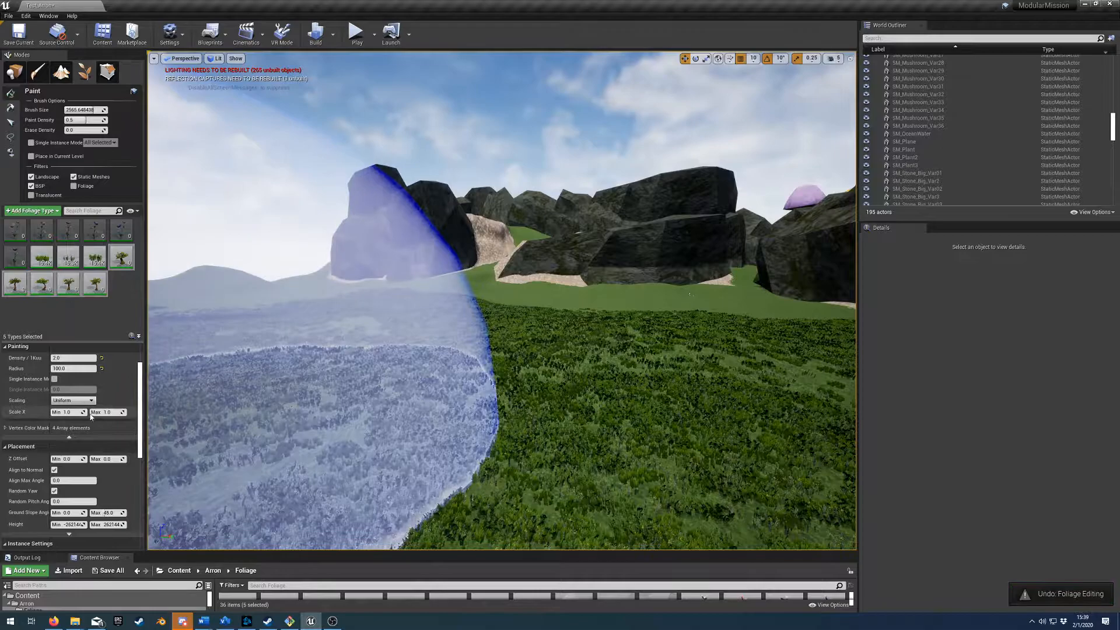
Set the radius of the selected tree types to 10000
left_click(73, 369)
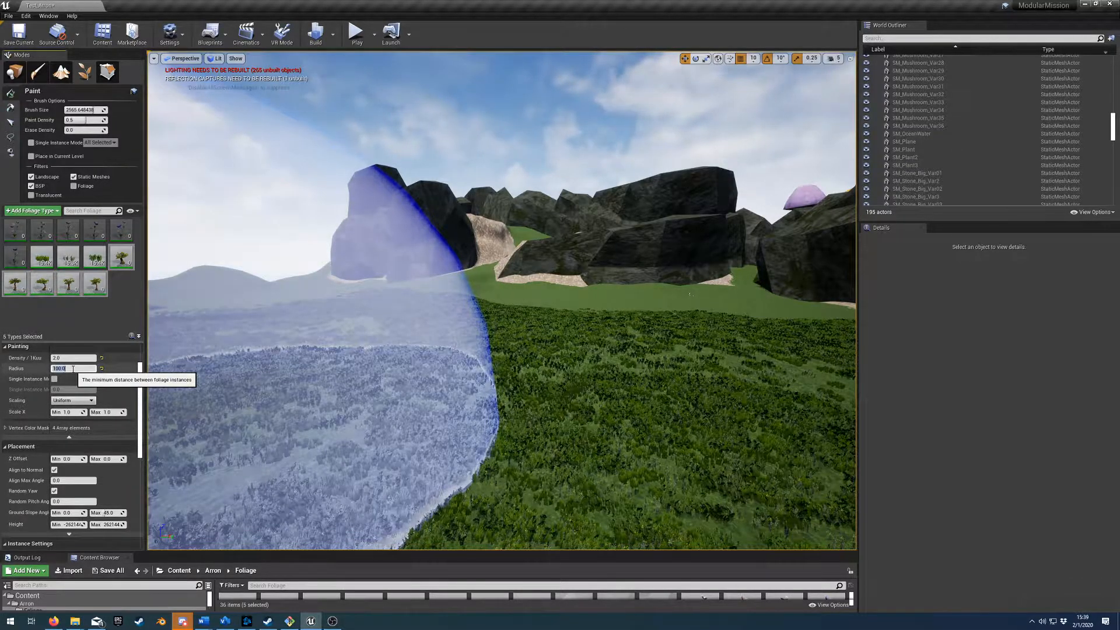
type("10000")
key("Return")
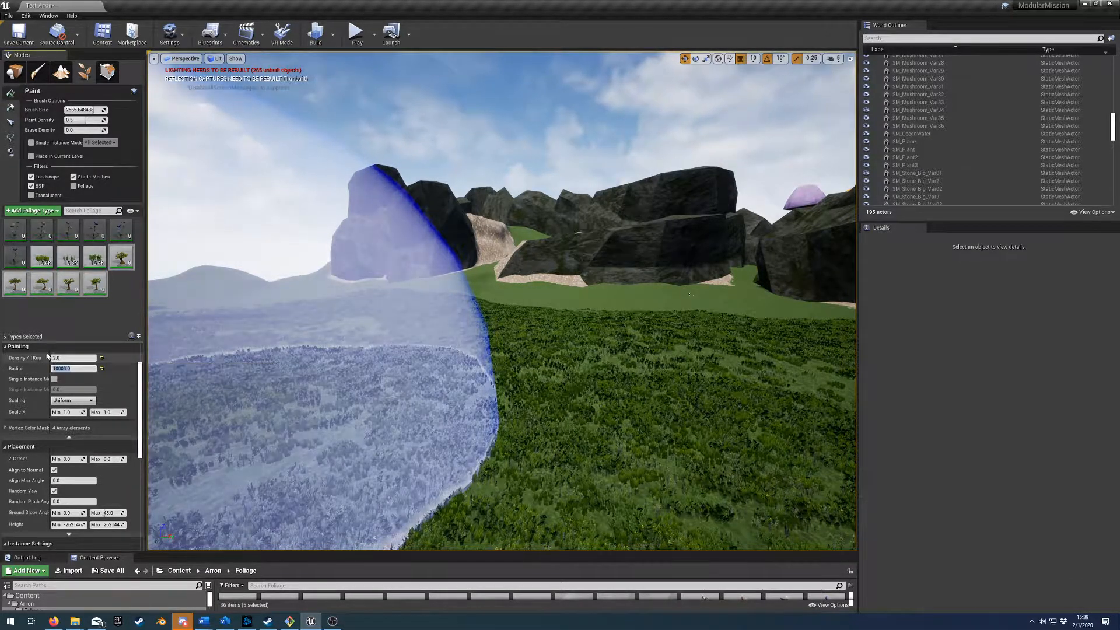
Paint widely spaced trees across the grass field using the five selected tree types
left_click(529, 333)
right_click_drag(529, 334, 548, 345)
key("s")
right_click_drag(479, 367, 432, 381)
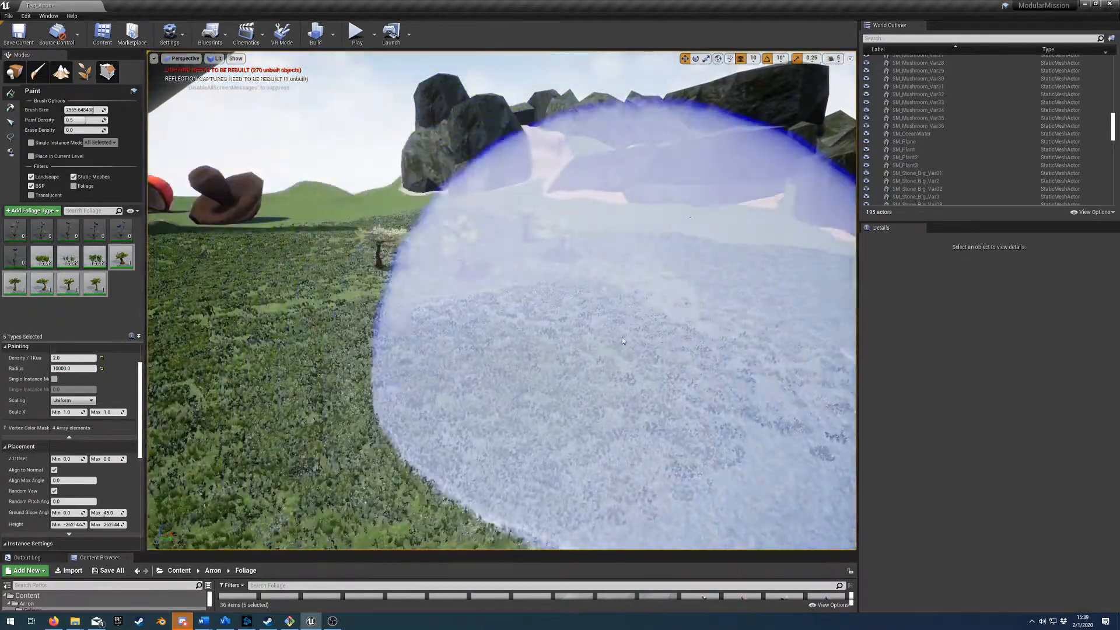
left_click(367, 228)
mouse_move(367, 228)
left_mouse_down()
mouse_move(255, 268)
mouse_move(352, 320)
mouse_move(433, 300)
mouse_move(527, 329)
left_mouse_up()
Reopen foliage mode and paint more scattered trees over the grass toward the aircraft and the sandy shore
mouse_move(526, 329)
right_mouse_down()
mouse_move(557, 344)
mouse_move(541, 337)
right_mouse_up()
key("s")
left_click(15, 74)
left_click(84, 72)
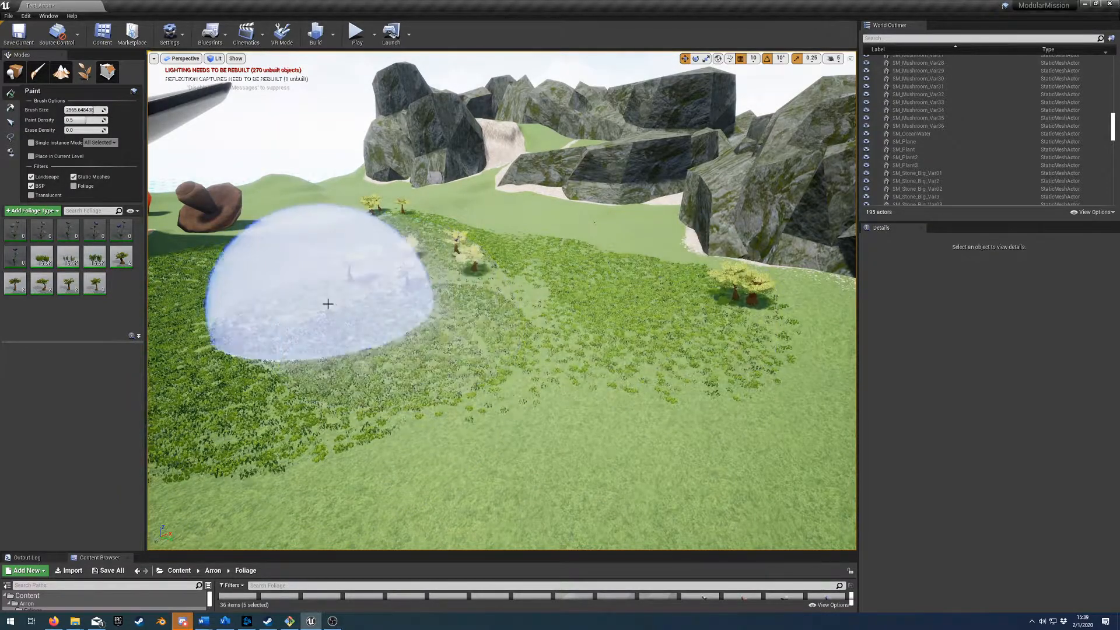
mouse_move(280, 337)
right_mouse_down()
mouse_move(280, 364)
mouse_move(239, 353)
right_mouse_up()
key("s")
mouse_move(411, 273)
left_mouse_down()
mouse_move(362, 349)
mouse_move(420, 352)
mouse_move(489, 406)
mouse_move(400, 325)
mouse_move(572, 394)
mouse_move(320, 300)
left_mouse_up()
right_click_drag(320, 300, 326, 296)
right_click_drag(440, 267, 391, 254)
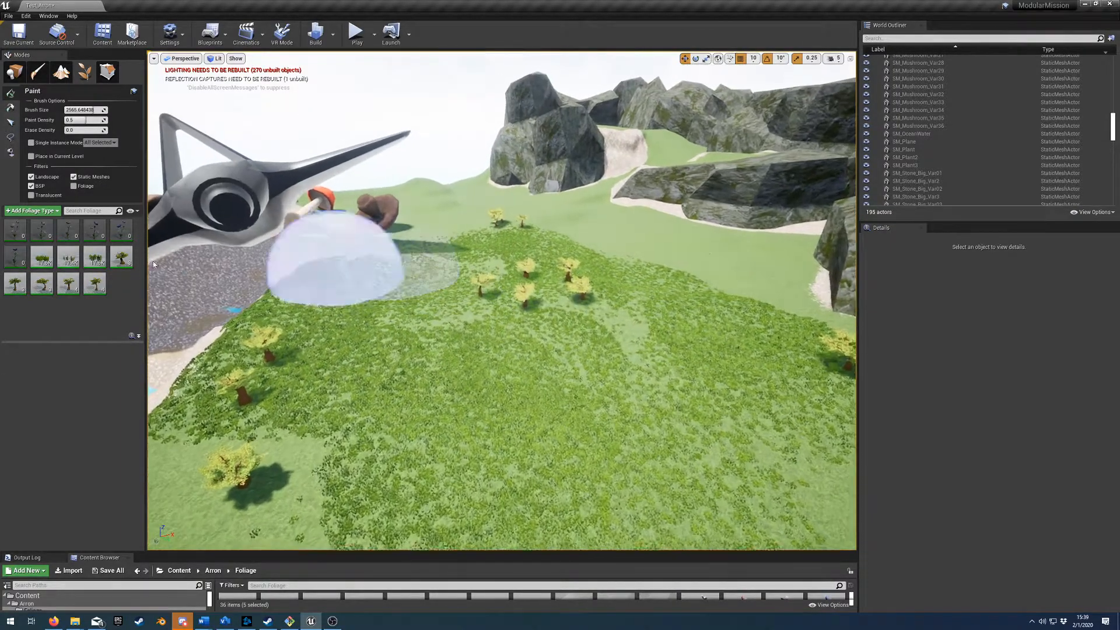
right_click_drag(507, 337, 560, 353)
Reselect the tree types, lower their radius, and paint a dense forest over the grass field
left_click(113, 258)
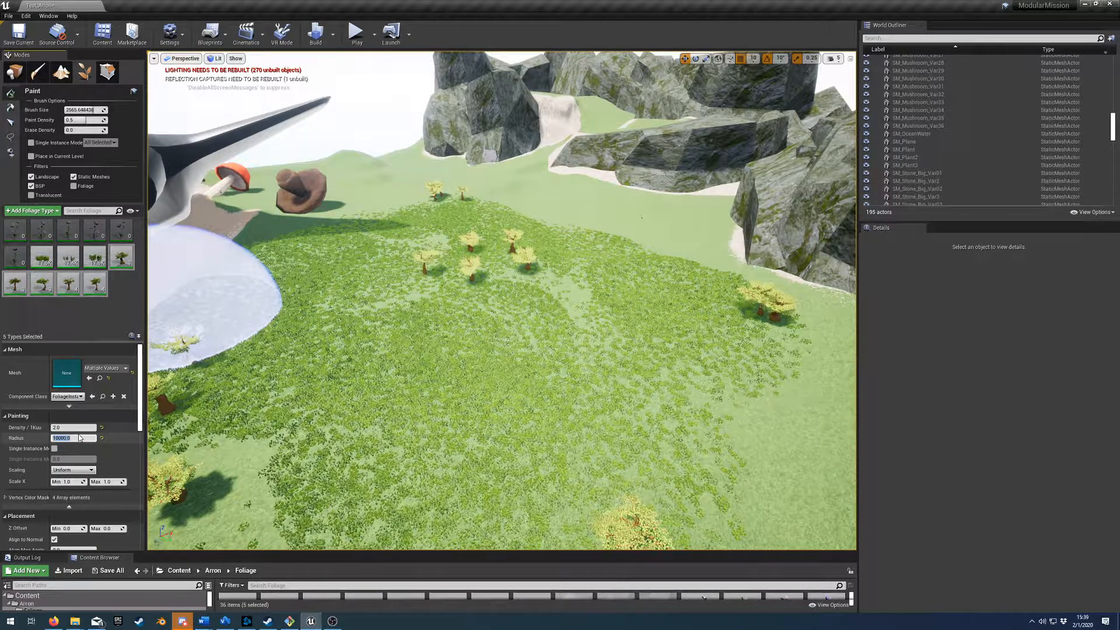
mouse_move(405, 380)
left_mouse_down()
mouse_move(605, 392)
mouse_move(565, 460)
mouse_move(452, 400)
left_mouse_up()
key("s")
right_click_drag(452, 400, 432, 384)
mouse_move(411, 367)
left_mouse_down()
mouse_move(377, 350)
mouse_move(392, 283)
mouse_move(625, 298)
mouse_move(449, 261)
mouse_move(429, 296)
left_mouse_up()
right_click_drag(429, 297, 427, 320)
Review the tree types' placement and instance settings and the options of the Reapply tool
scroll(107, 457, "down", 6)
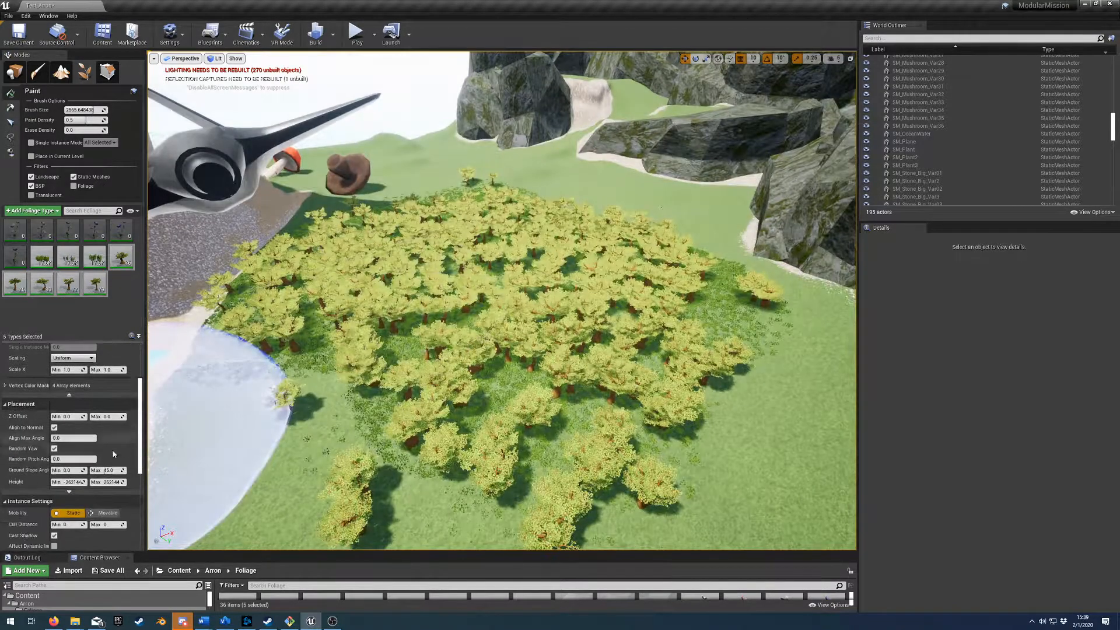
scroll(33, 450, "down", 1)
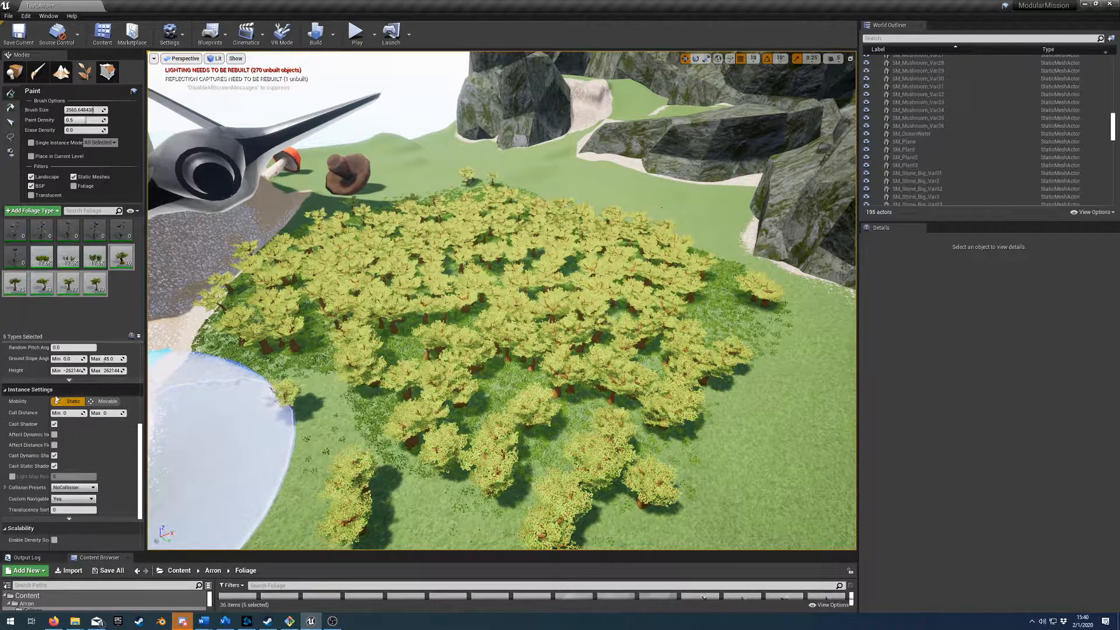
left_click(11, 109)
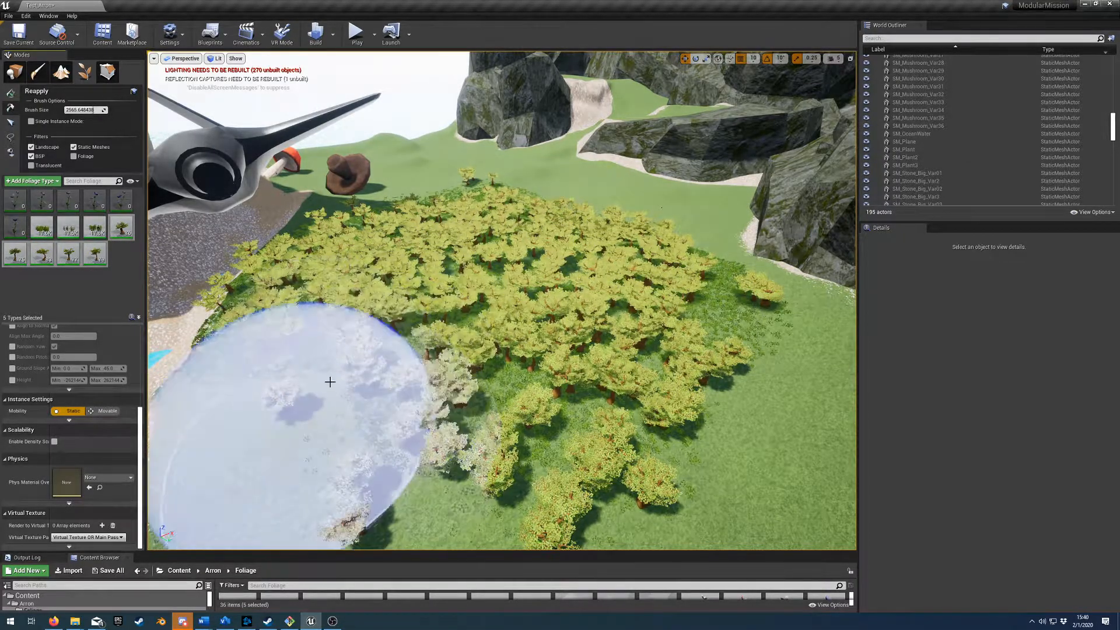
mouse_move(523, 269)
right_mouse_down()
mouse_move(592, 265)
mouse_move(588, 274)
mouse_move(580, 242)
mouse_move(520, 235)
mouse_move(519, 266)
right_mouse_up()
key("w")
key("e")
left_click(9, 94)
Enlarge the brush size to 8192 and extend the forest across the open ground up to the rocks
mouse_move(587, 312)
right_mouse_down()
mouse_move(627, 373)
mouse_move(633, 318)
right_mouse_up()
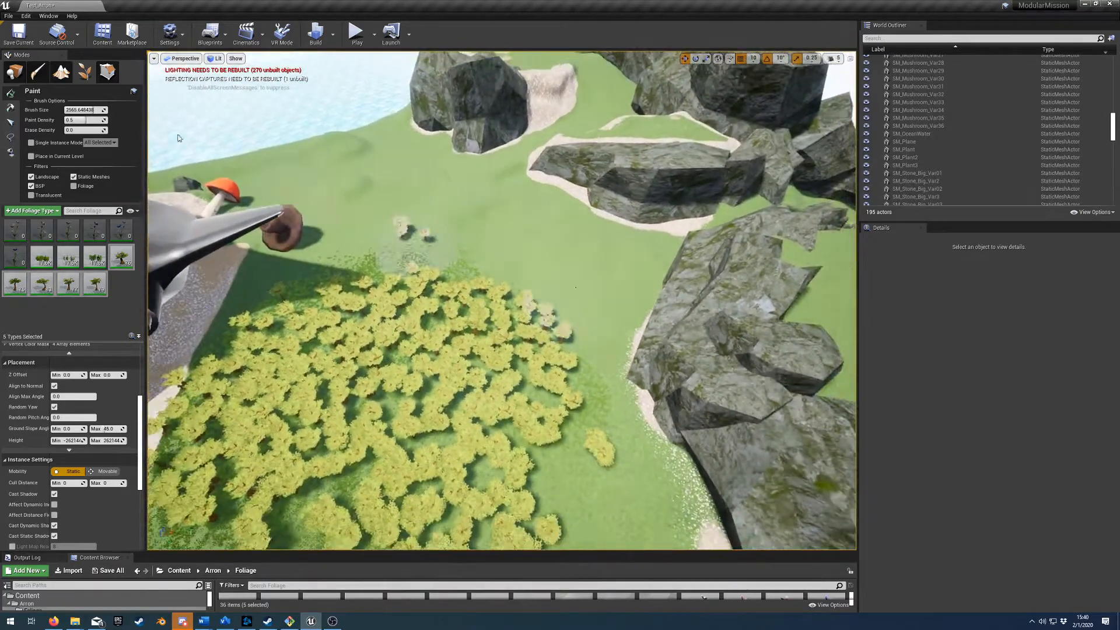
mouse_move(408, 303)
left_mouse_down()
mouse_move(480, 242)
mouse_move(509, 292)
mouse_move(417, 240)
mouse_move(313, 88)
mouse_move(375, 324)
mouse_move(559, 493)
mouse_move(408, 502)
mouse_move(353, 528)
mouse_move(496, 472)
left_mouse_up()
mouse_move(496, 472)
right_mouse_down()
mouse_move(554, 432)
mouse_move(583, 431)
right_mouse_up()
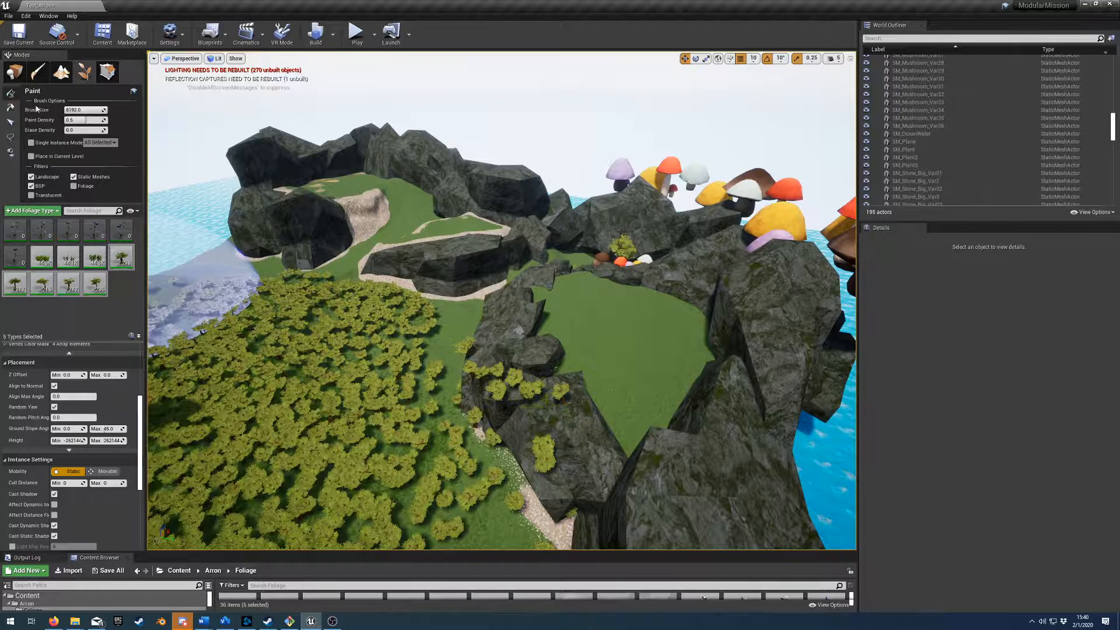
Remove the trees from the rocks with a brush size of about 2155, and turn off the Static Meshes and BSP filters
left_click_drag(92, 109, 78, 110)
mouse_move(513, 438)
left_mouse_down()
mouse_move(604, 436)
mouse_move(567, 452)
mouse_move(506, 347)
mouse_move(563, 456)
mouse_move(507, 316)
mouse_move(569, 459)
mouse_move(485, 361)
left_mouse_up()
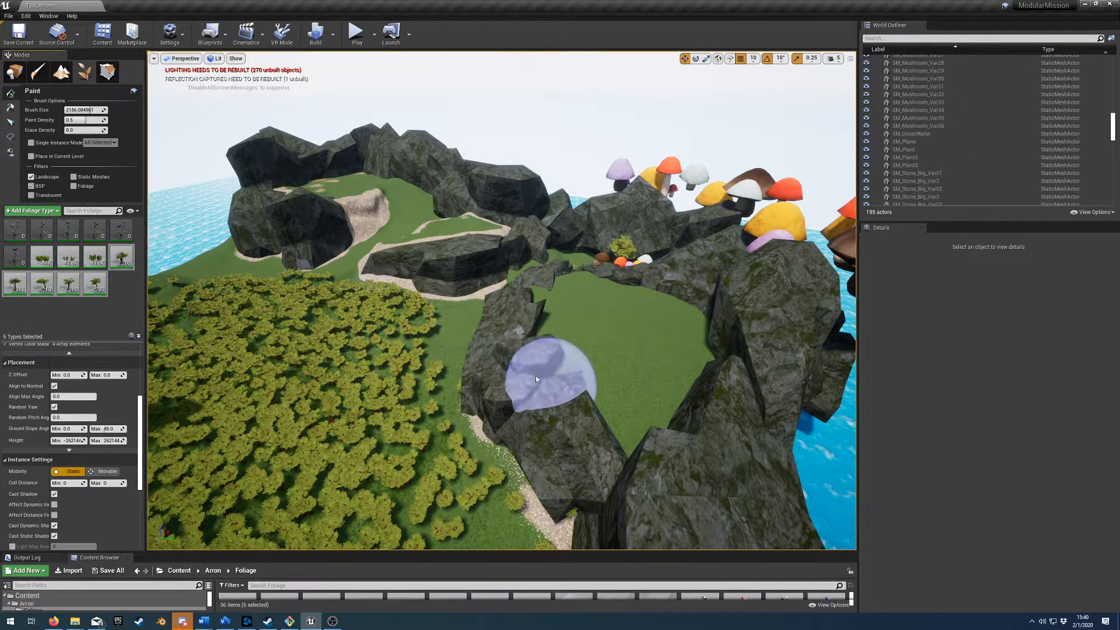
Paint trees on the landscape around the rocks and into the near end of the grassy basin behind them
mouse_move(496, 430)
left_mouse_down()
mouse_move(430, 380)
mouse_move(380, 467)
mouse_move(620, 400)
mouse_move(351, 485)
mouse_move(455, 306)
mouse_move(507, 506)
mouse_move(466, 318)
mouse_move(545, 513)
left_mouse_up()
key("w")
right_click_drag(449, 456, 469, 507)
Erase the trees covering the sandy strip along the base of the rocks
left_click(511, 305, "shift")
mouse_move(444, 237)
left_mouse_down("shift")
mouse_move(445, 220)
mouse_move(466, 231)
left_mouse_up("shift")
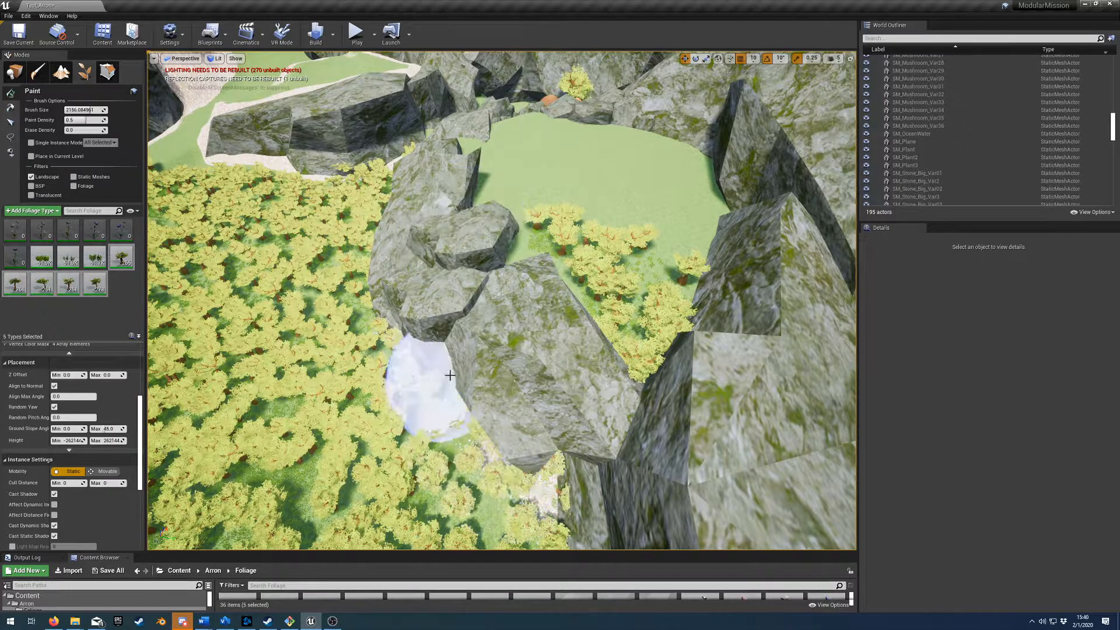
left_click_drag(446, 352, 537, 472, "shift")
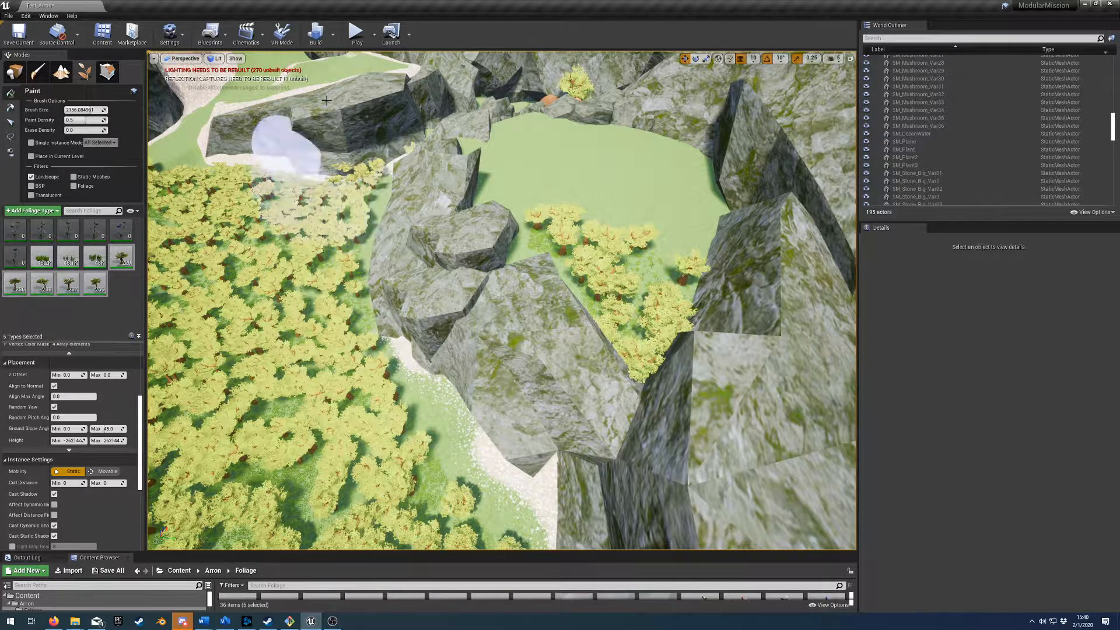